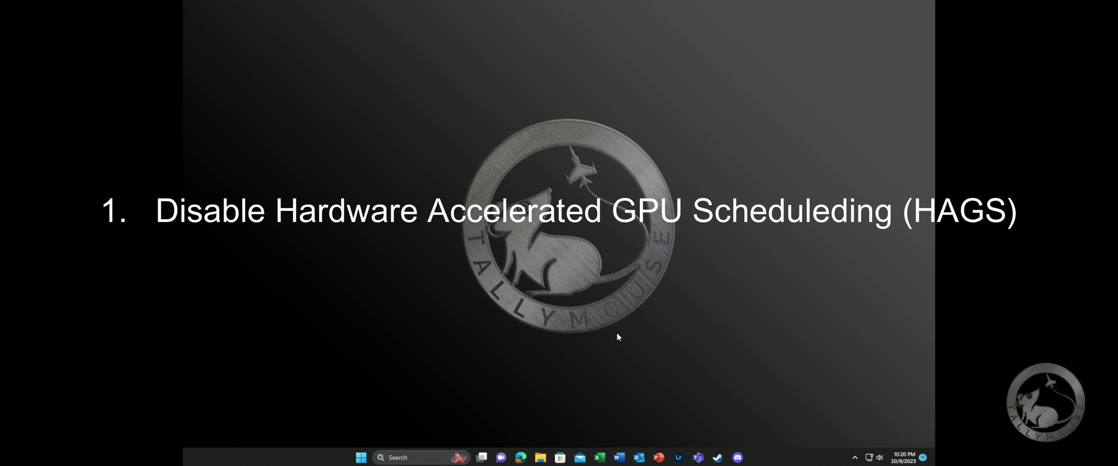
- Turn off hardware-accelerated GPU scheduling in the Windows default graphics settings and close Settings
{"action": "right_click", "coordinate": [362, 457]}
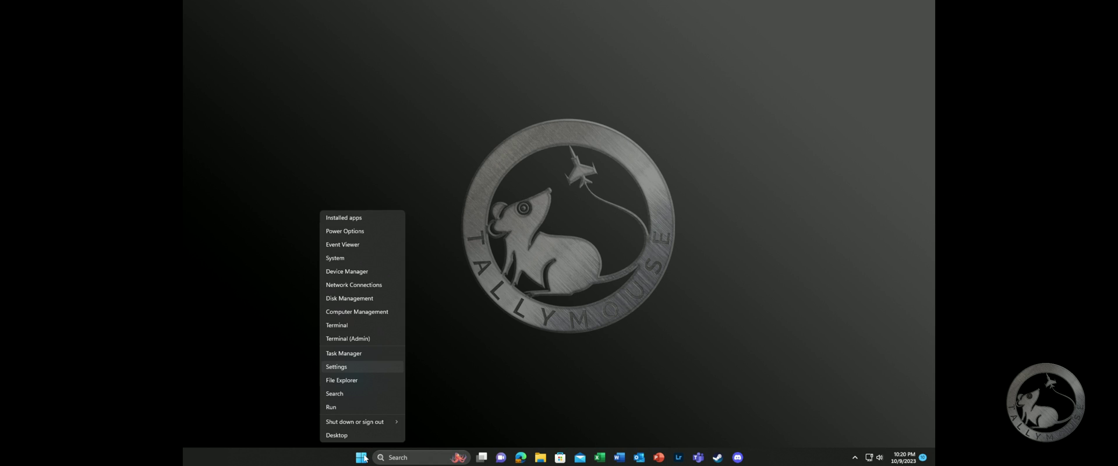
{"action": "key", "text": "Return"}
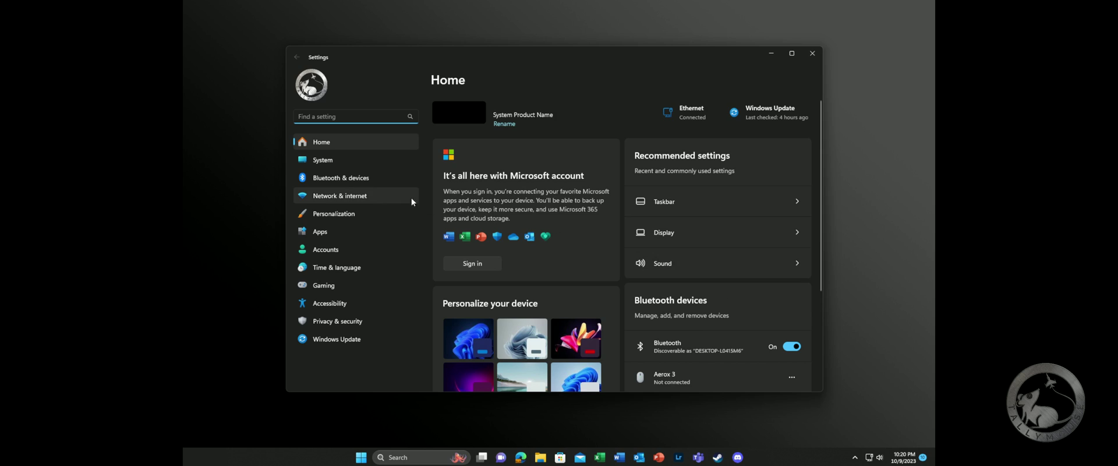
{"action": "left_click", "coordinate": [336, 158]}
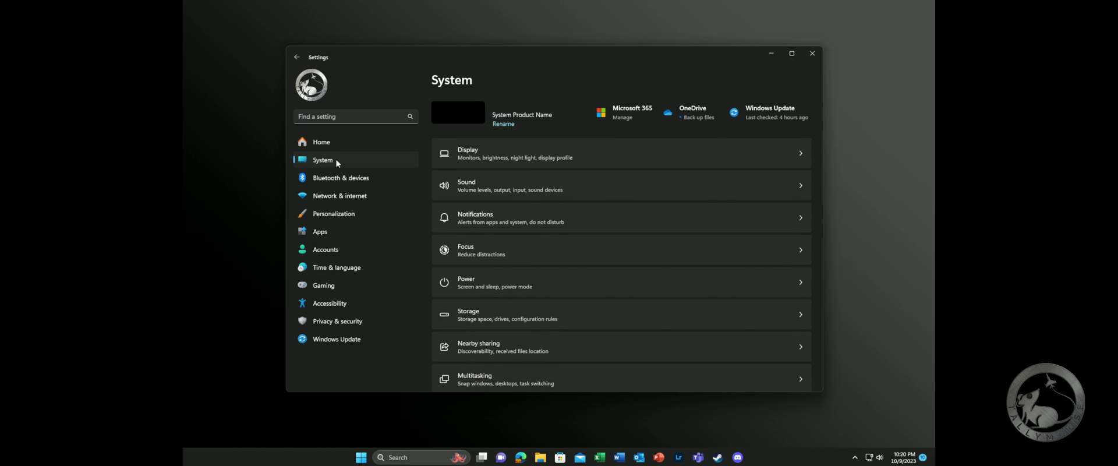
{"action": "left_click", "coordinate": [581, 161]}
{"action": "scroll", "coordinate": [580, 163], "scroll_direction": "down", "scroll_amount": 3}
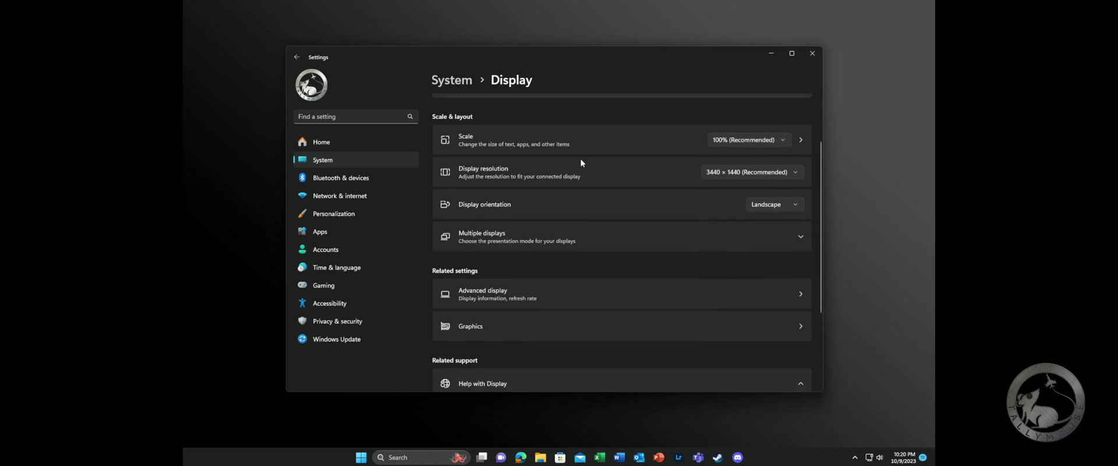
{"action": "left_click", "coordinate": [551, 320]}
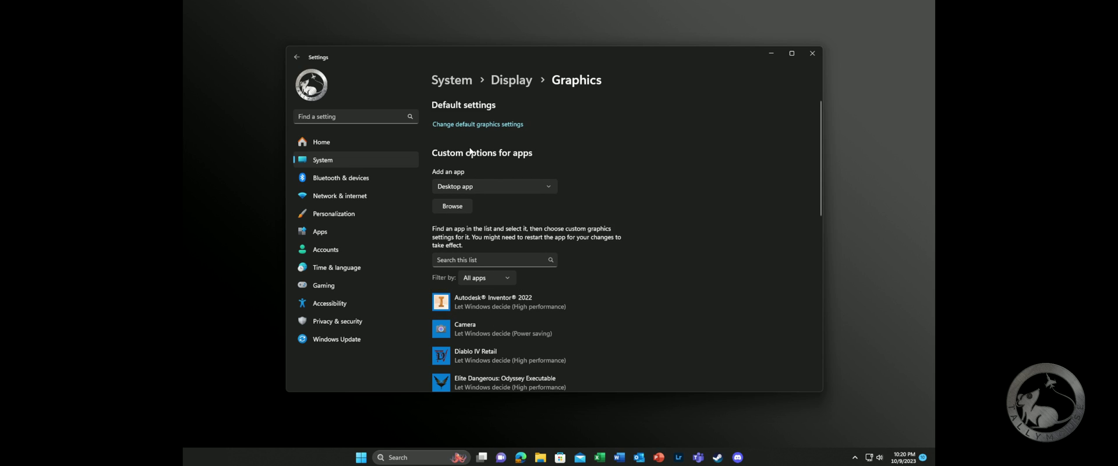
{"action": "left_click", "coordinate": [473, 124]}
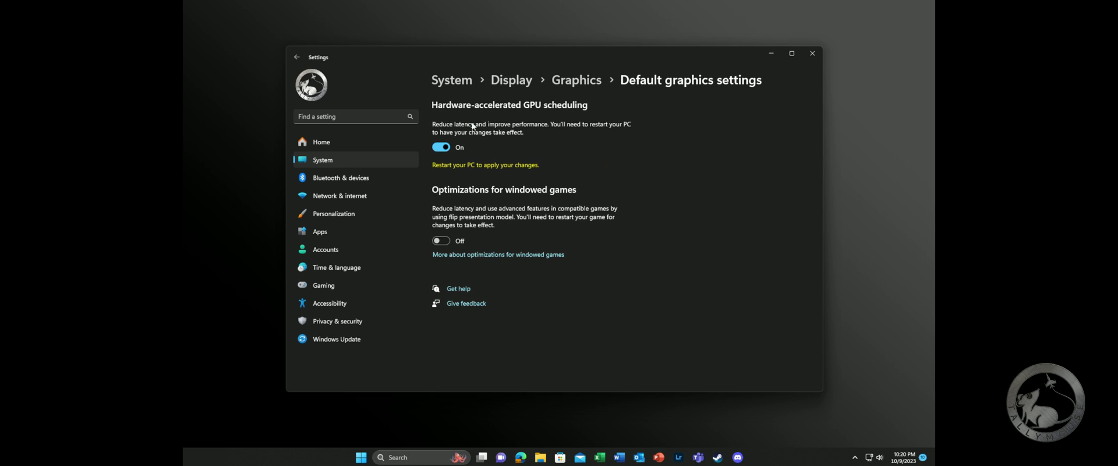
{"action": "left_click", "coordinate": [441, 147]}
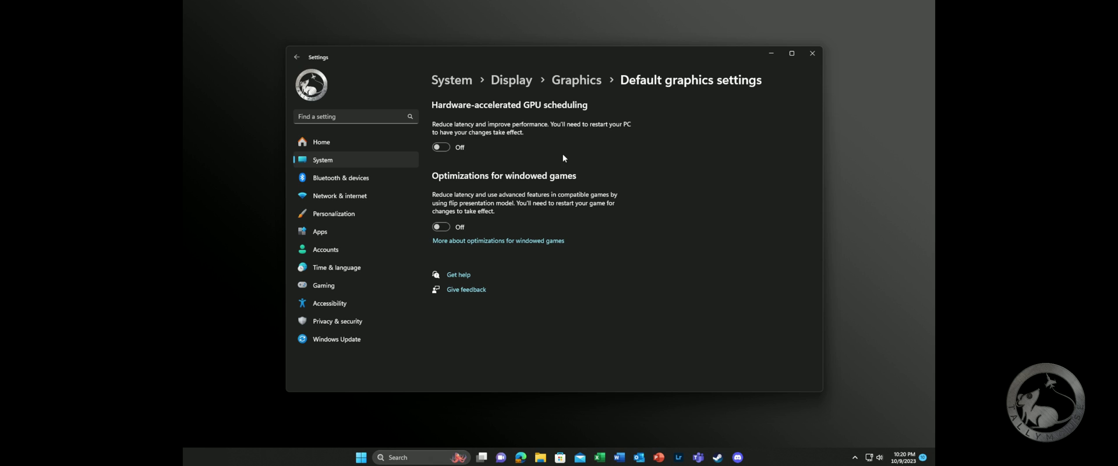
{"action": "left_click", "coordinate": [812, 54]}
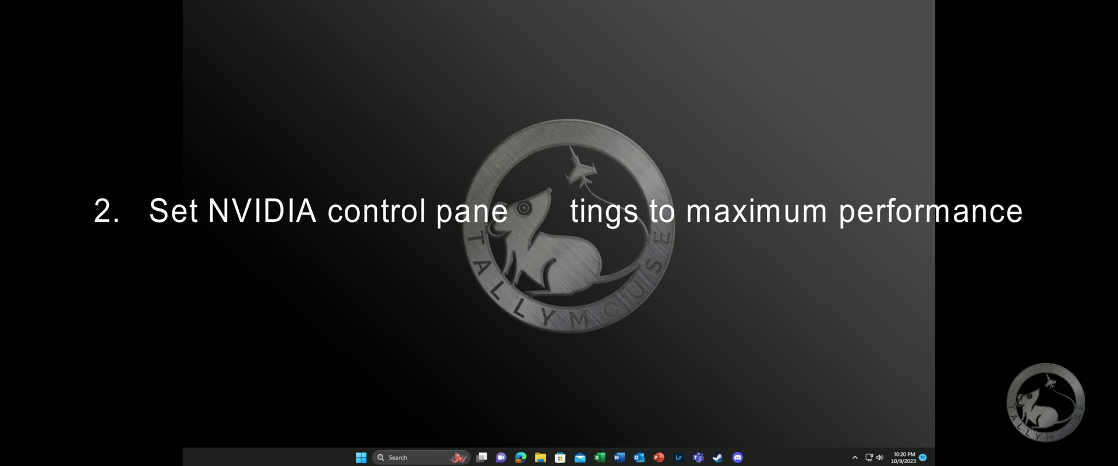
- In NVIDIA Control Panel's global 3D settings, set Power management mode to Prefer maximum performance
{"action": "left_click", "coordinate": [855, 457]}
{"action": "left_click", "coordinate": [837, 393]}
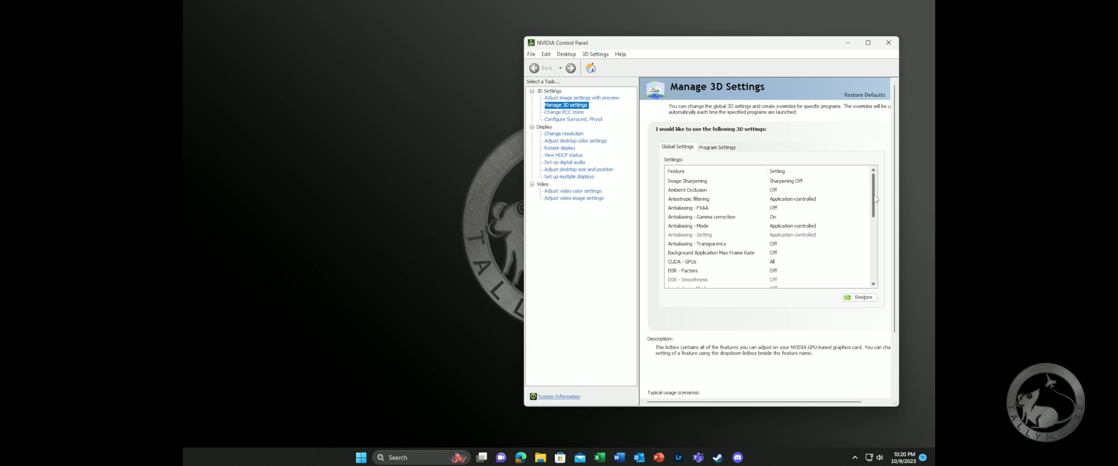
{"action": "left_click_drag", "start_coordinate": [874, 199], "coordinate": [874, 235]}
{"action": "left_click", "coordinate": [715, 245]}
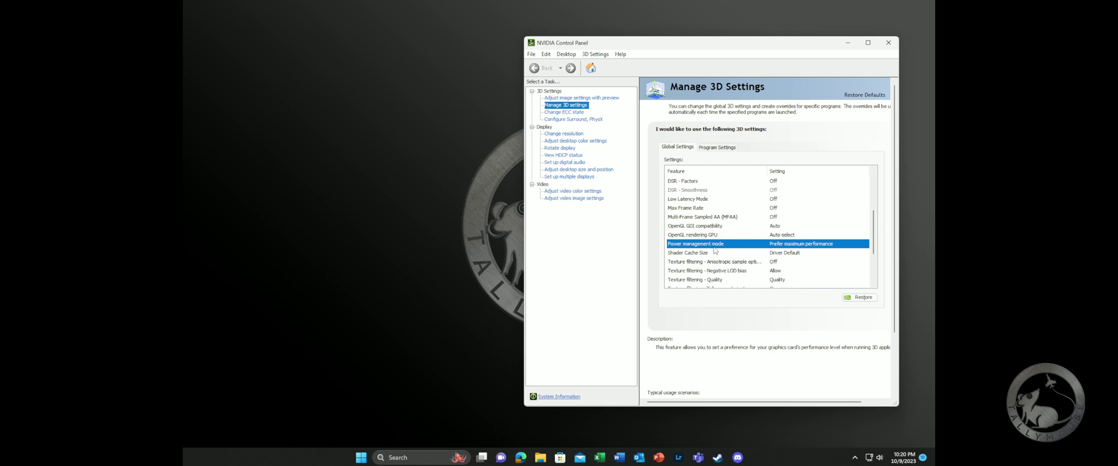
{"action": "left_click", "coordinate": [847, 244]}
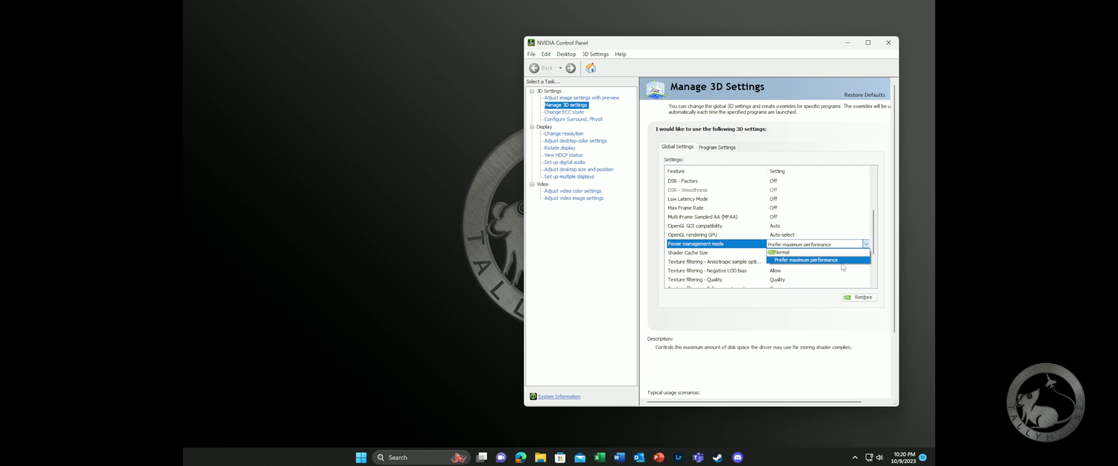
{"action": "left_click", "coordinate": [842, 262]}
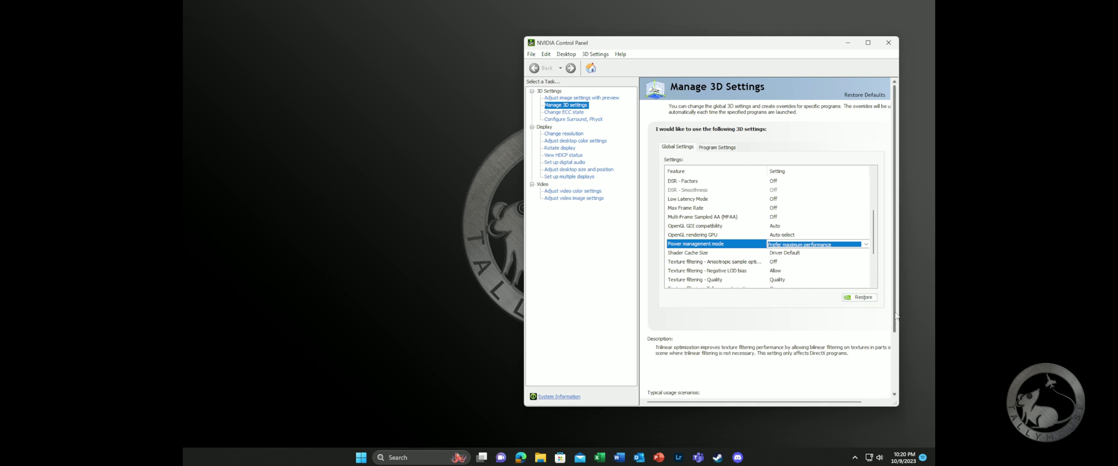
{"action": "scroll", "coordinate": [885, 317], "scroll_direction": "down", "scroll_amount": 3}
{"action": "scroll", "coordinate": [879, 317], "scroll_direction": "up", "scroll_amount": 2}
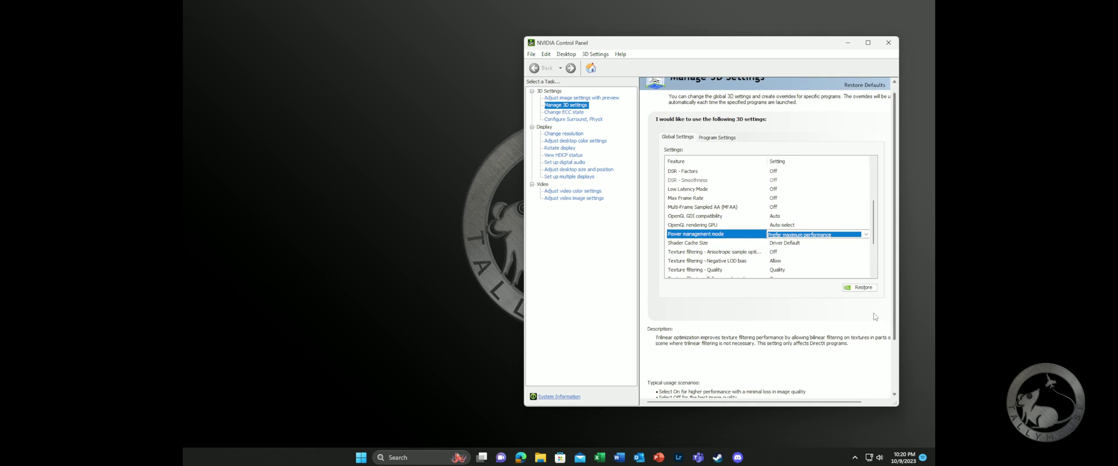
{"action": "left_click", "coordinate": [876, 317]}
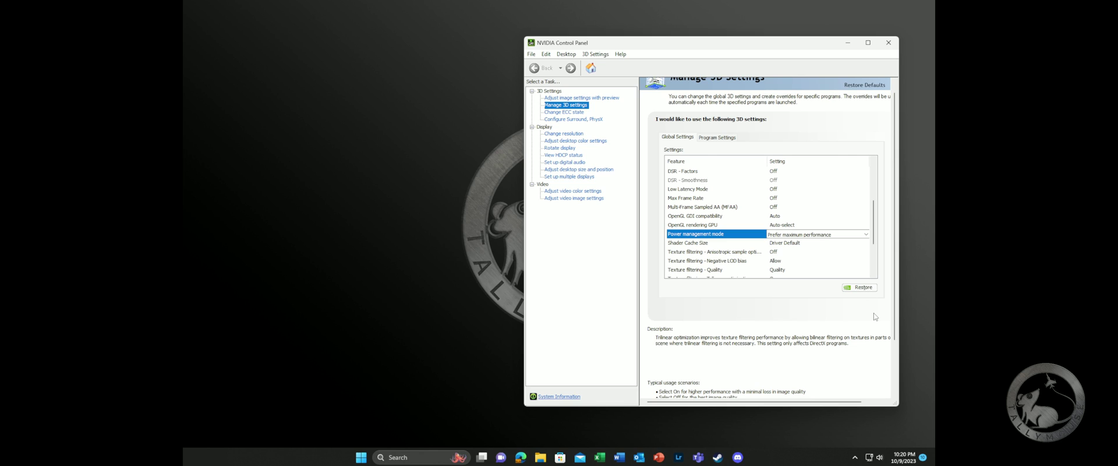
- Set the global Virtual Reality pre-rendered frames option to 3 and close NVIDIA Control Panel
{"action": "scroll", "coordinate": [872, 246], "scroll_direction": "down", "scroll_amount": 2}
{"action": "scroll", "coordinate": [873, 250], "scroll_direction": "down", "scroll_amount": 1}
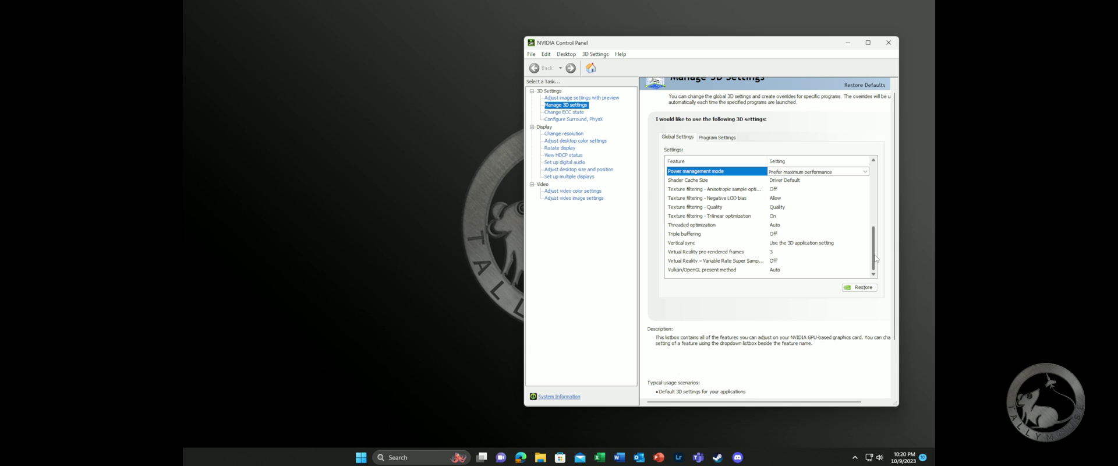
{"action": "left_click", "coordinate": [740, 254]}
{"action": "left_click", "coordinate": [780, 255]}
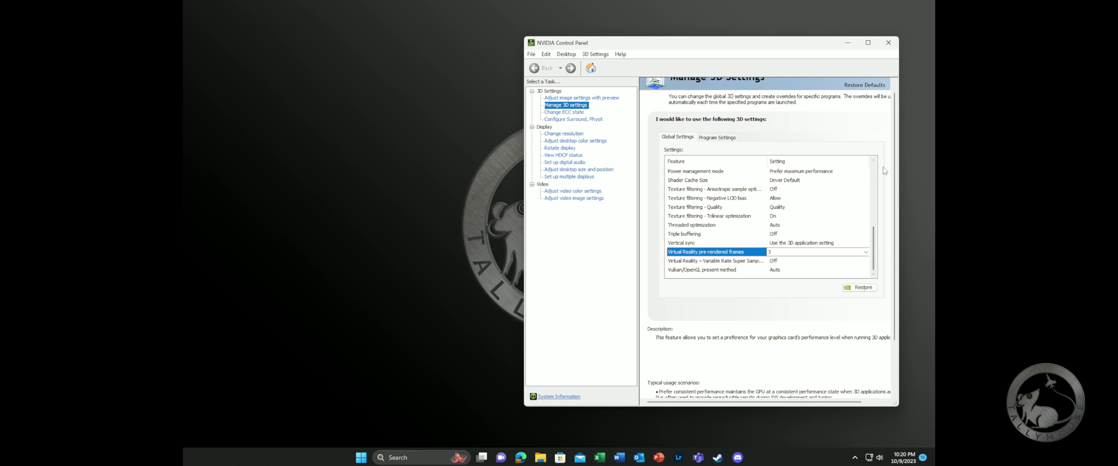
{"action": "left_click", "coordinate": [889, 43]}
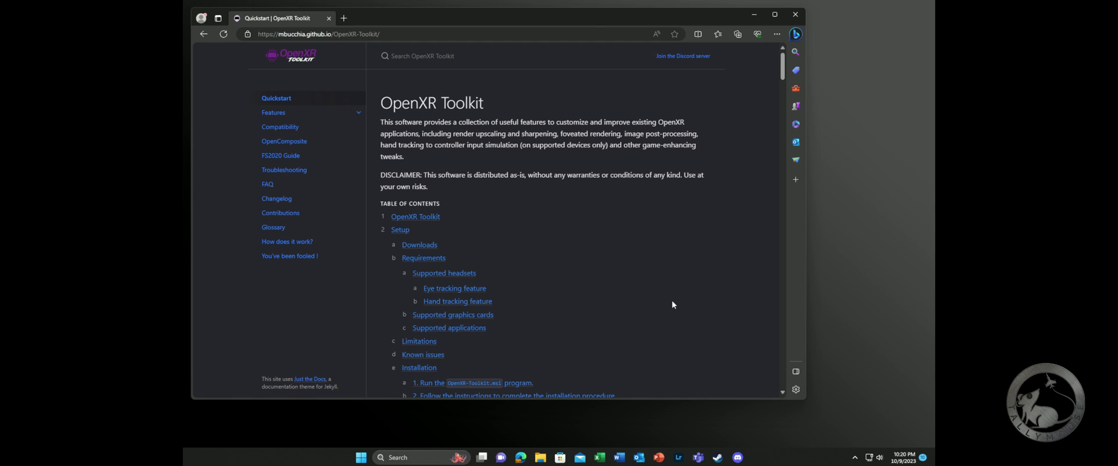
- Look over the OpenXR Toolkit download section and the assets of the Pimax-OpenXR 0.4.4 release on GitHub
{"action": "scroll", "coordinate": [673, 298], "scroll_direction": "down", "scroll_amount": 5}
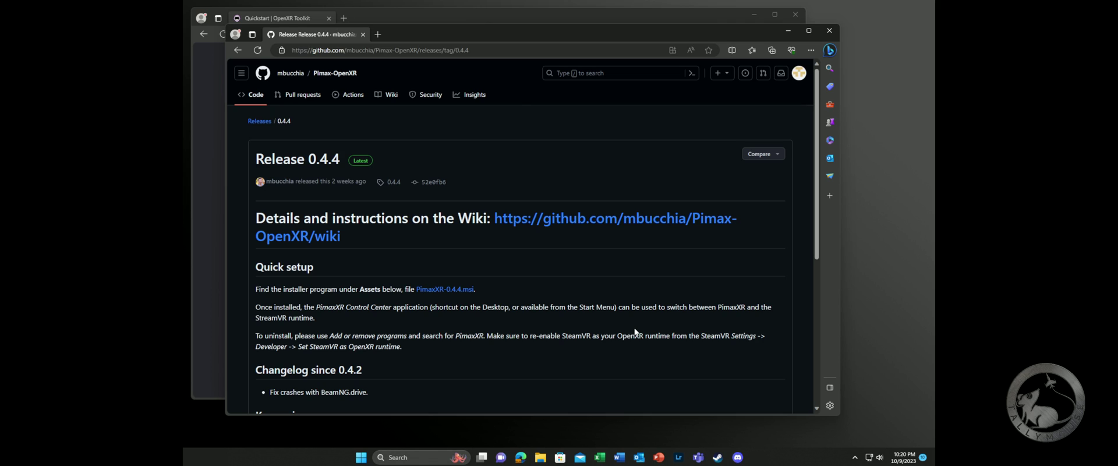
{"action": "scroll", "coordinate": [622, 273], "scroll_direction": "down", "scroll_amount": 4}
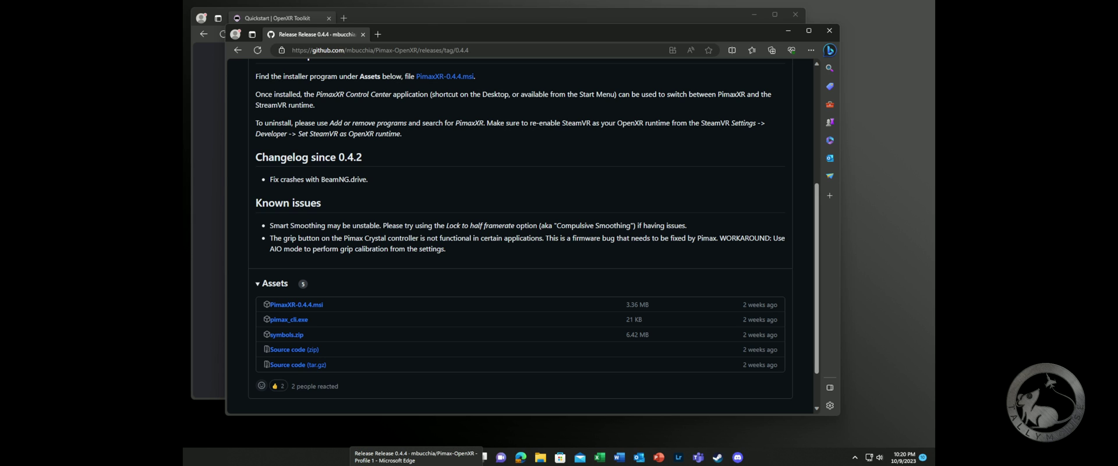
- Read through the Quad-Views-Foveated wiki from the compatibility tables to the download and installation instructions
{"action": "key", "text": "alt+Tab"}
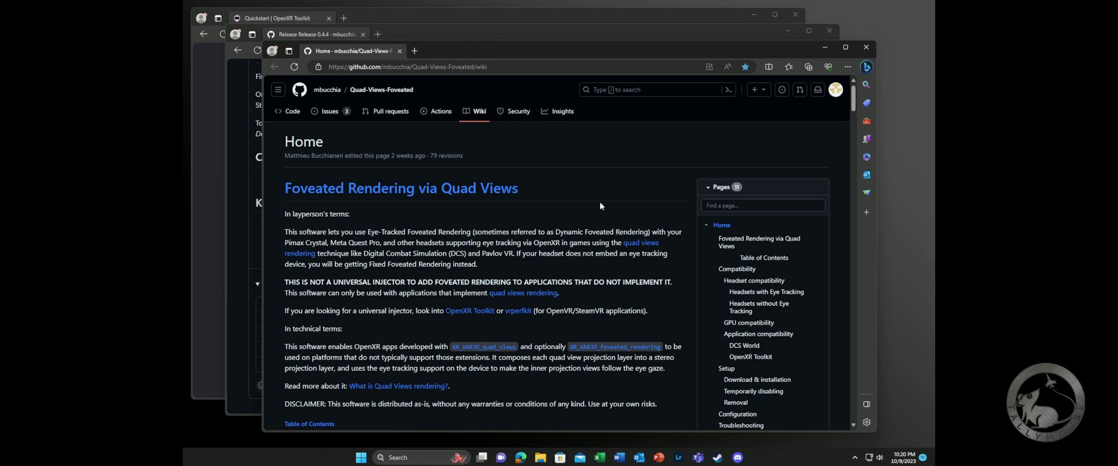
{"action": "scroll", "coordinate": [600, 204], "scroll_direction": "down", "scroll_amount": 5}
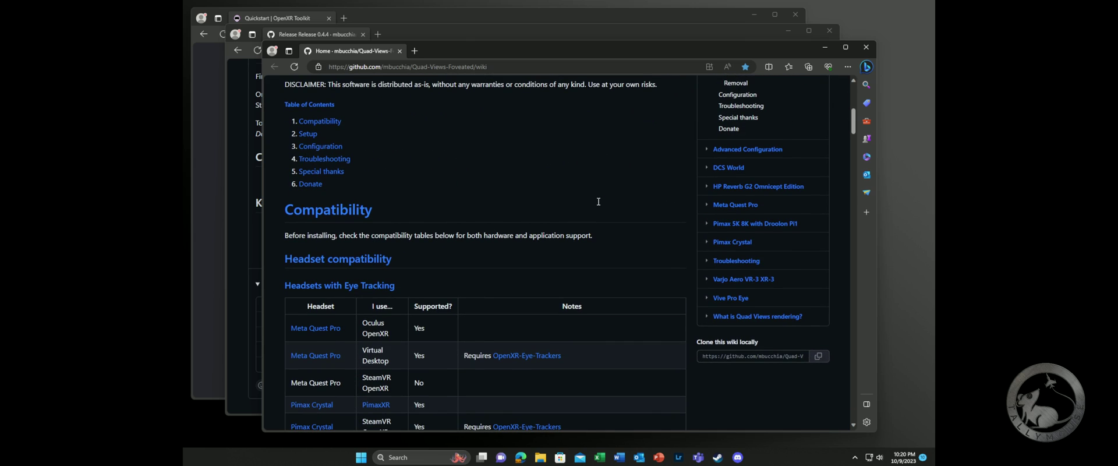
{"action": "scroll", "coordinate": [598, 202], "scroll_direction": "down", "scroll_amount": 8}
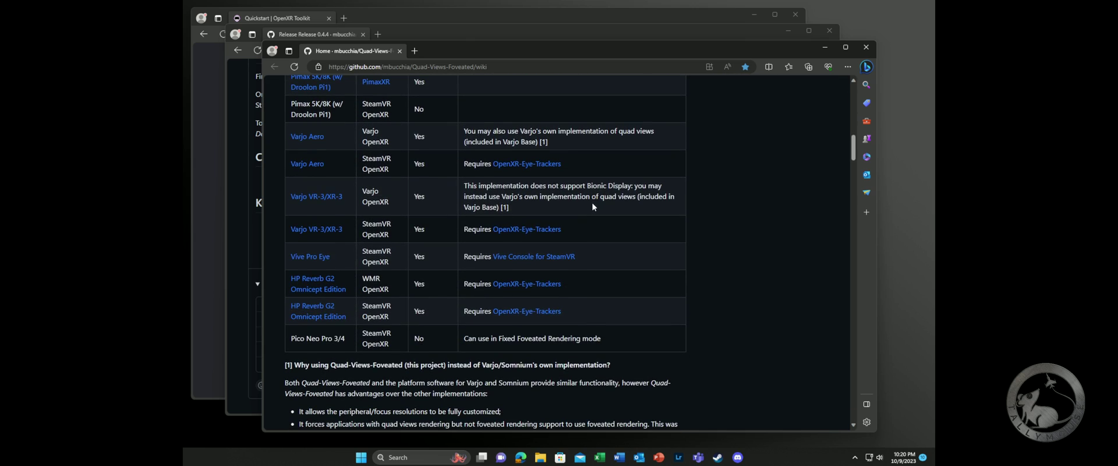
{"action": "scroll", "coordinate": [592, 205], "scroll_direction": "down", "scroll_amount": 10}
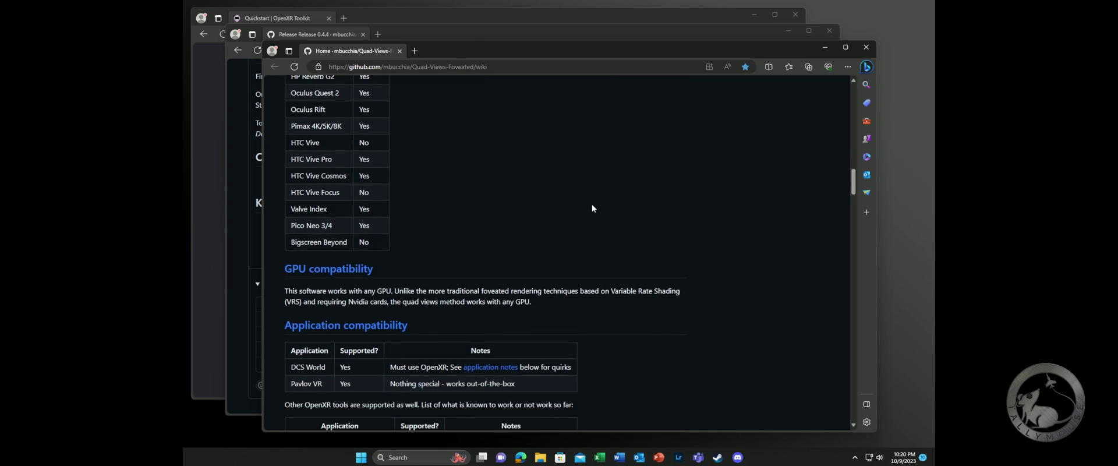
{"action": "scroll", "coordinate": [591, 208], "scroll_direction": "down", "scroll_amount": 15}
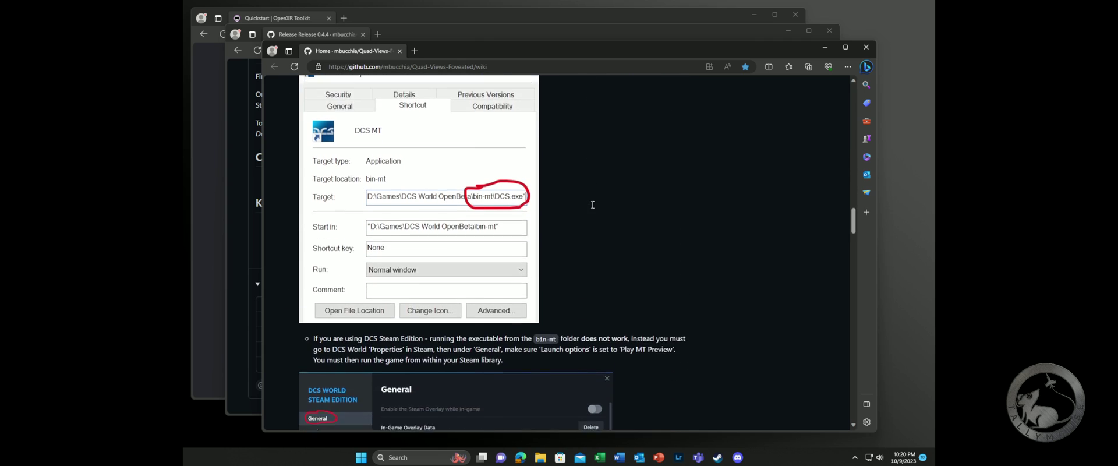
{"action": "scroll", "coordinate": [592, 204], "scroll_direction": "down", "scroll_amount": 5}
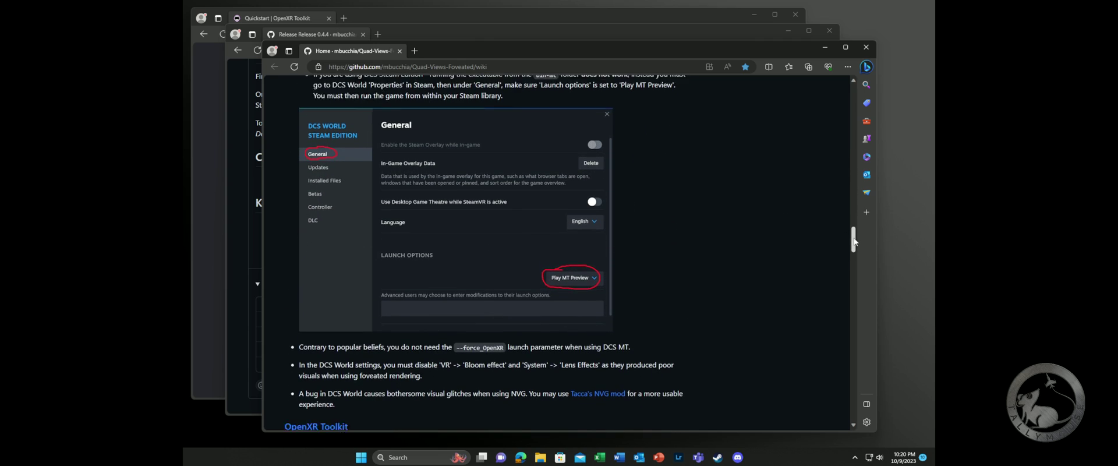
{"action": "left_click_drag", "start_coordinate": [855, 242], "coordinate": [857, 306]}
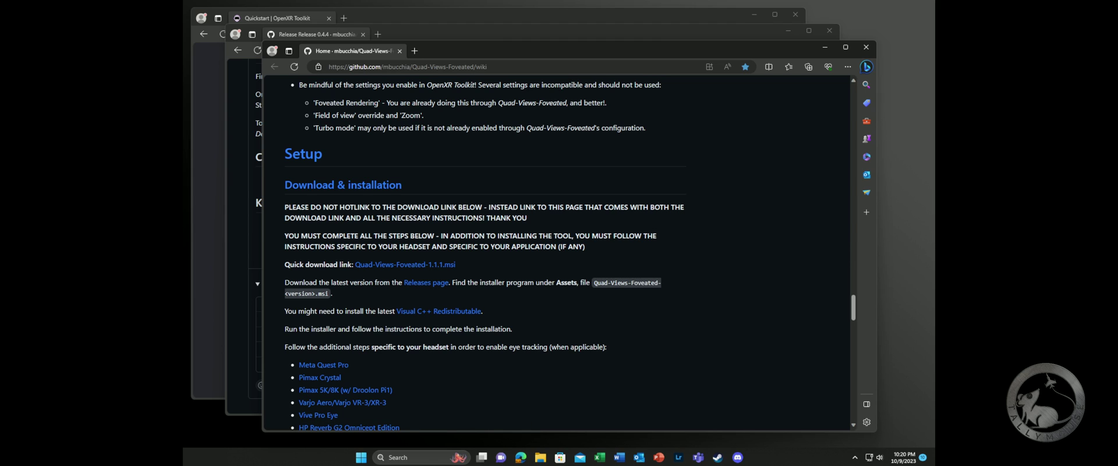
- View the QuadViews Companion download page and minimize all the open browser windows
{"action": "key", "text": "alt+Tab"}
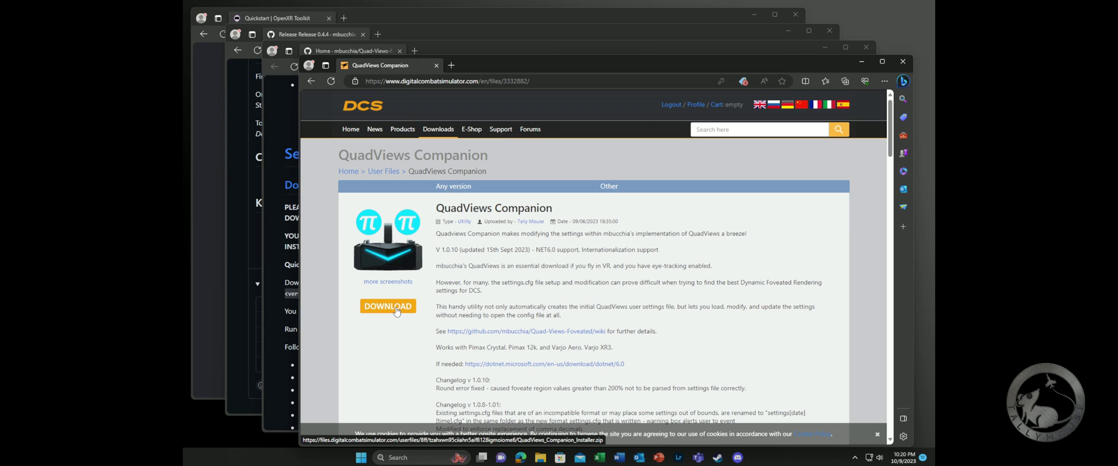
{"action": "left_click", "coordinate": [862, 63]}
{"action": "left_click", "coordinate": [824, 47]}
{"action": "left_click", "coordinate": [787, 31]}
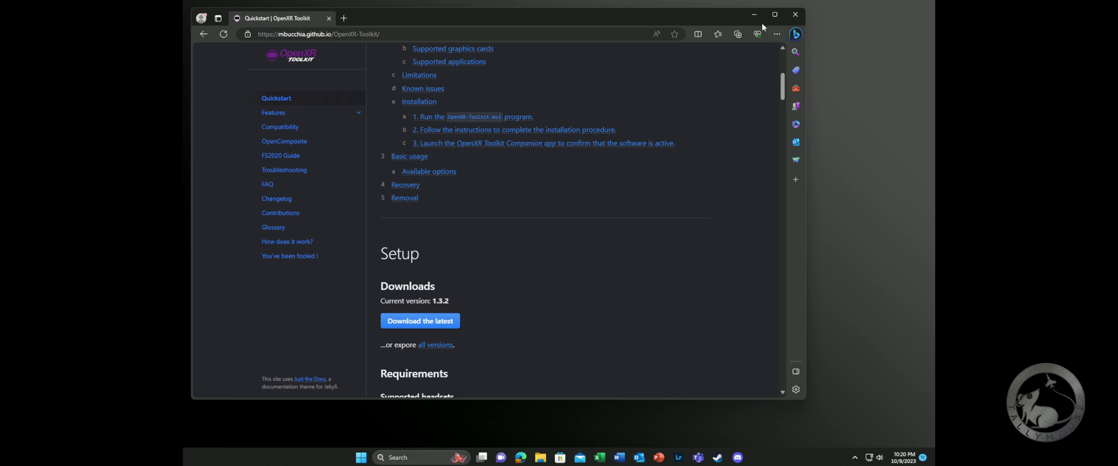
{"action": "left_click", "coordinate": [755, 14]}
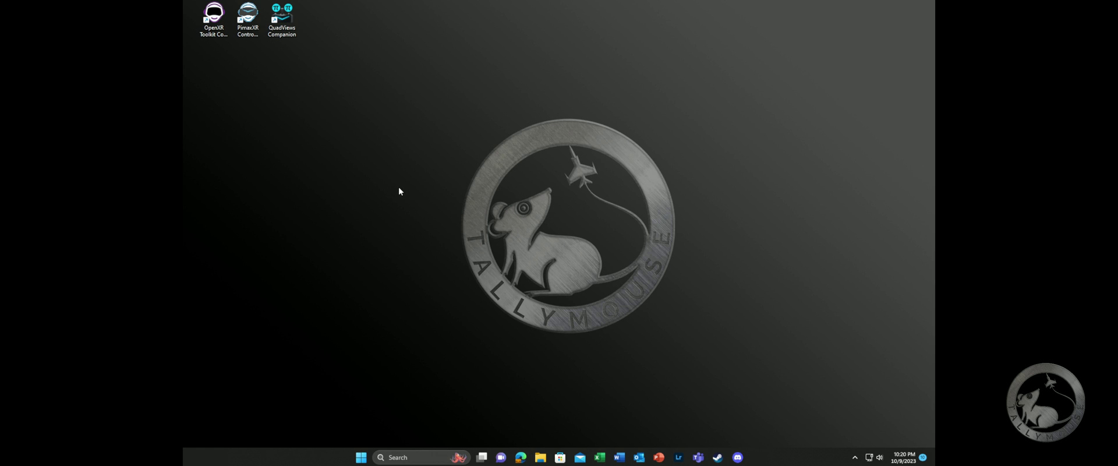
- Open the OpenXR Toolkit Companion app with permission to make changes, review its safe mode option and close it
{"action": "double_click", "coordinate": [217, 13]}
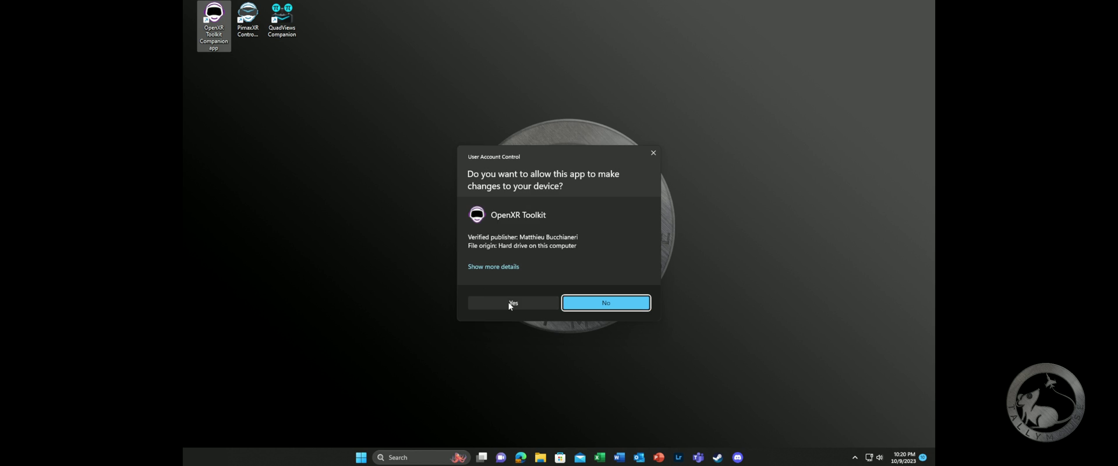
{"action": "left_click", "coordinate": [512, 303]}
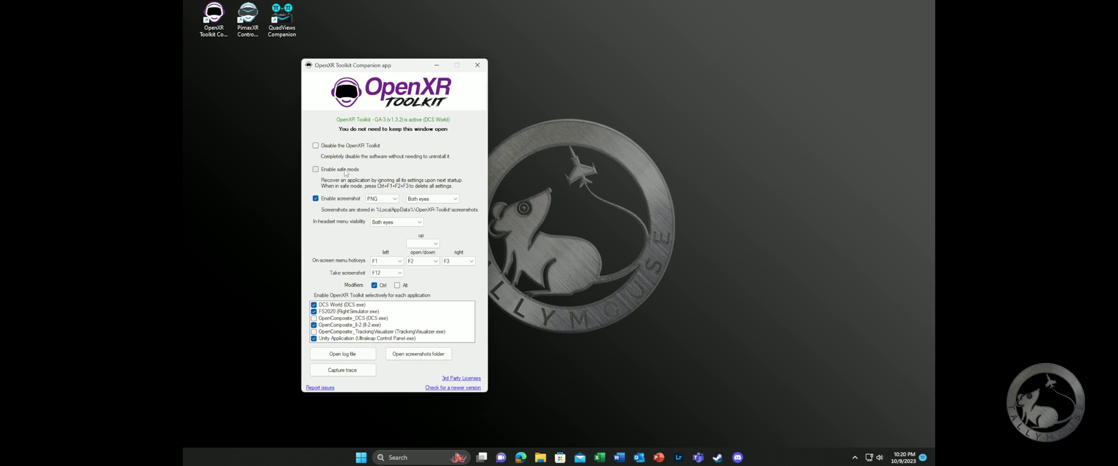
{"action": "left_click", "coordinate": [344, 173]}
{"action": "left_click", "coordinate": [478, 68]}
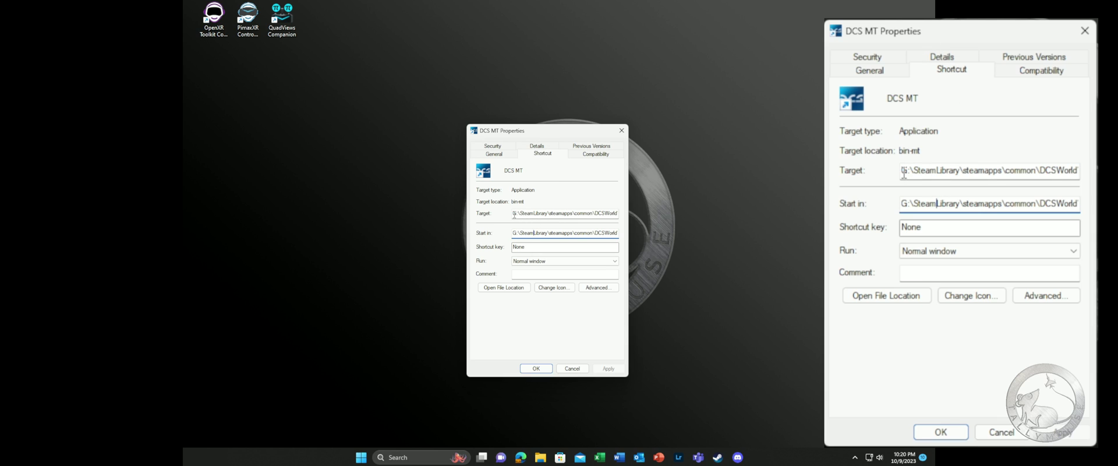
- Examine the DCS MT shortcut's full Target path and launch parameters, and highlight the Steam library portion in the Notepad copy
{"action": "left_click_drag", "start_coordinate": [514, 215], "coordinate": [628, 211]}
{"action": "left_click", "coordinate": [610, 214]}
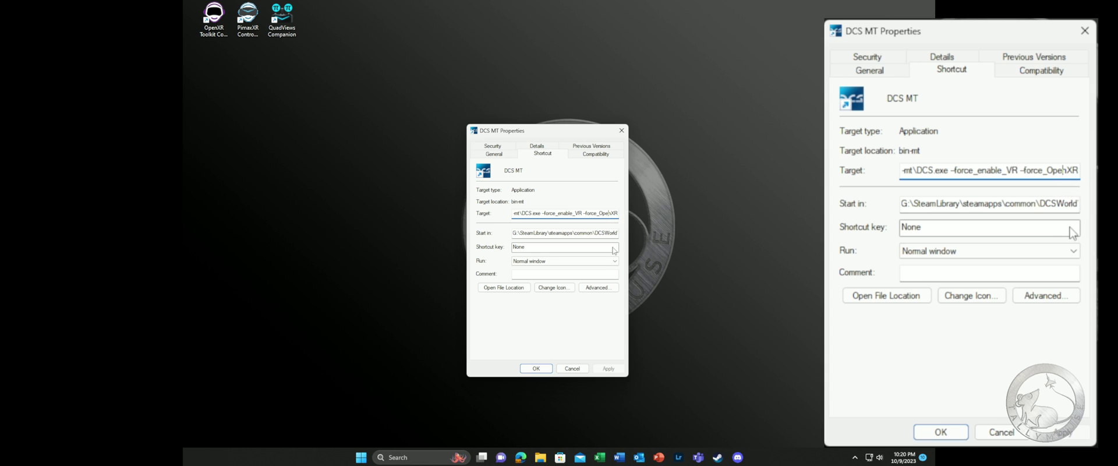
{"action": "key", "text": "Left"}
{"action": "key", "text": "Left"}
{"action": "key", "text": "Left"}
{"action": "key", "text": "Left"}
{"action": "key", "text": "Left"}
{"action": "key", "text": "Left"}
{"action": "key", "text": "Left"}
{"action": "key", "text": "Left"}
{"action": "key", "text": "Left"}
{"action": "key", "text": "Left"}
{"action": "key", "text": "Left"}
{"action": "key", "text": "Left"}
{"action": "key", "text": "Left"}
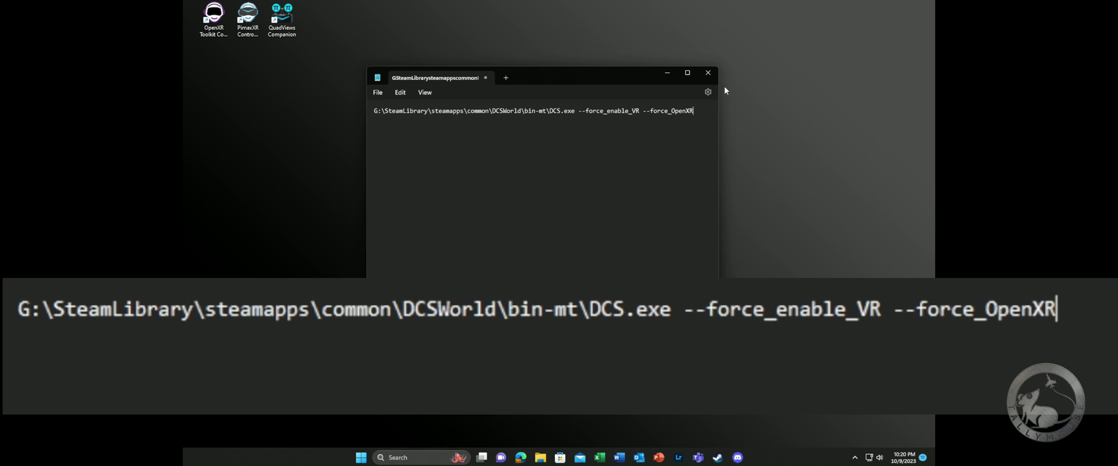
{"action": "left_click", "coordinate": [489, 111]}
{"action": "left_click_drag", "start_coordinate": [488, 111], "coordinate": [356, 110]}
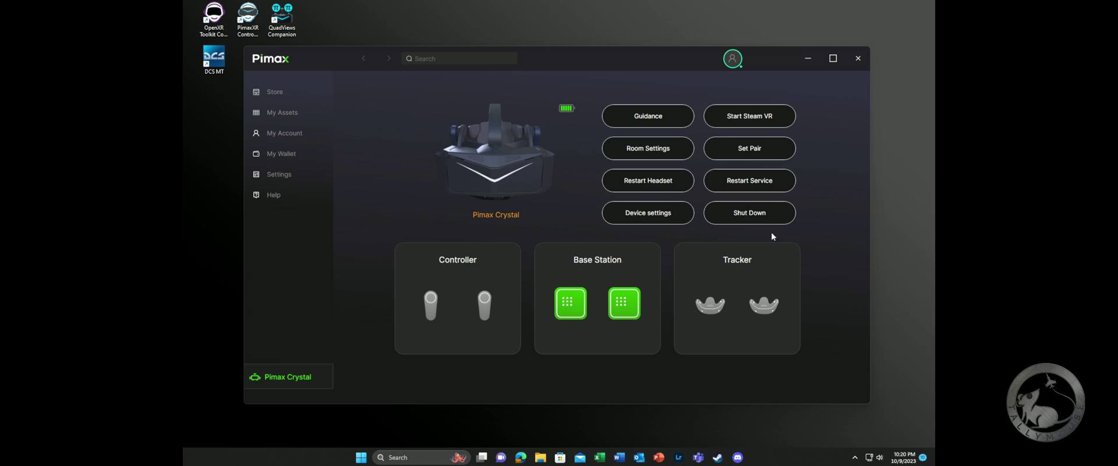
- Set the Pimax Crystal's target IPD to 66 mm in its device settings, and review the advanced and general settings
{"action": "left_click", "coordinate": [644, 213]}
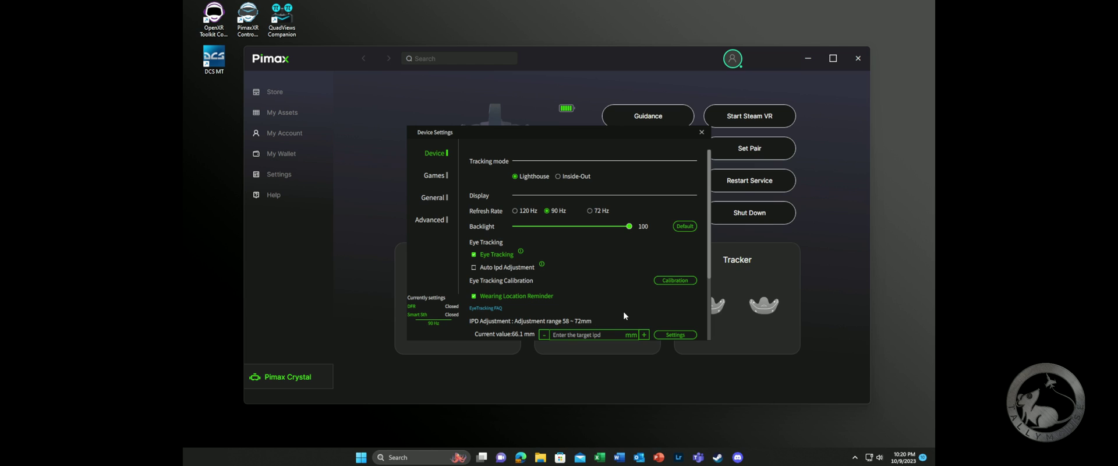
{"action": "type", "text": "66"}
{"action": "left_click", "coordinate": [675, 335]}
{"action": "left_click", "coordinate": [431, 222]}
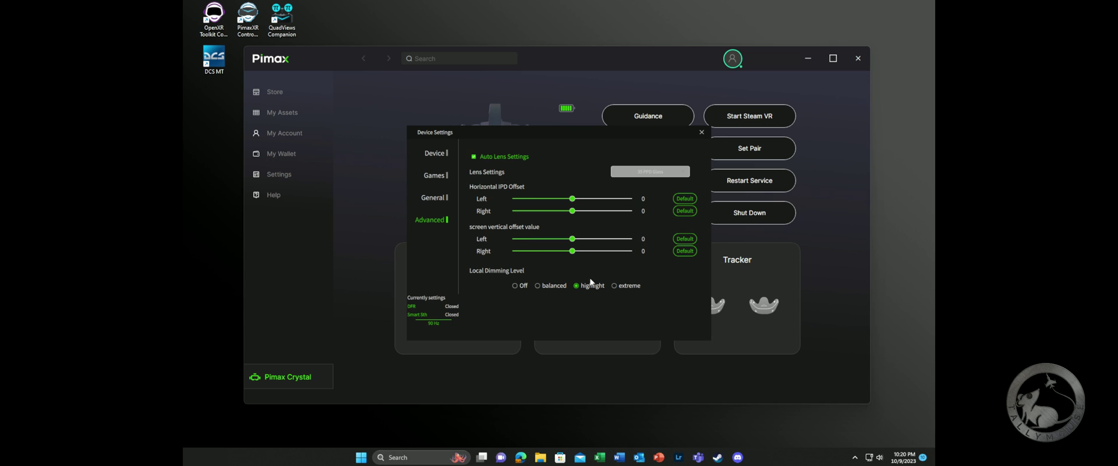
{"action": "left_click", "coordinate": [438, 199]}
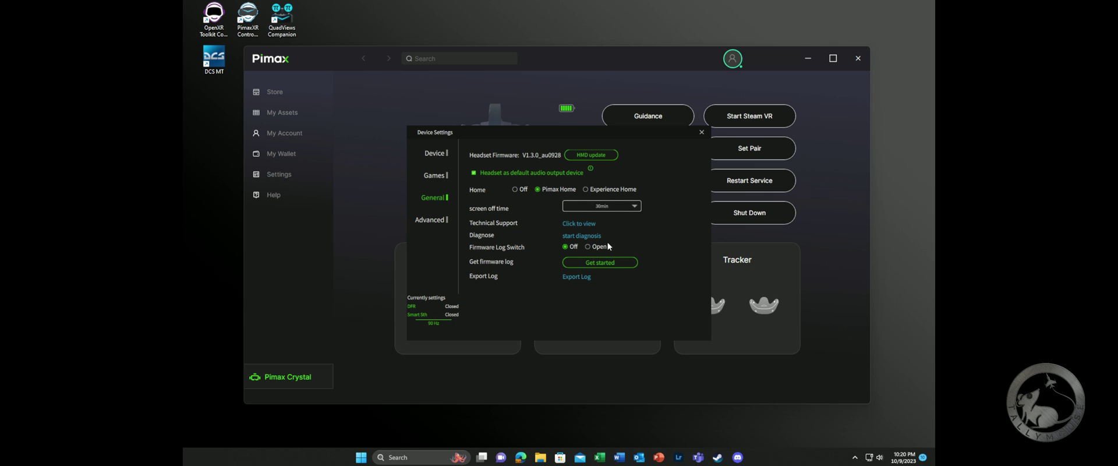
- Review the DCS game profile's rendering and color options, apply the profile, and close the device settings and minimize the Pimax window
{"action": "left_click", "coordinate": [438, 178]}
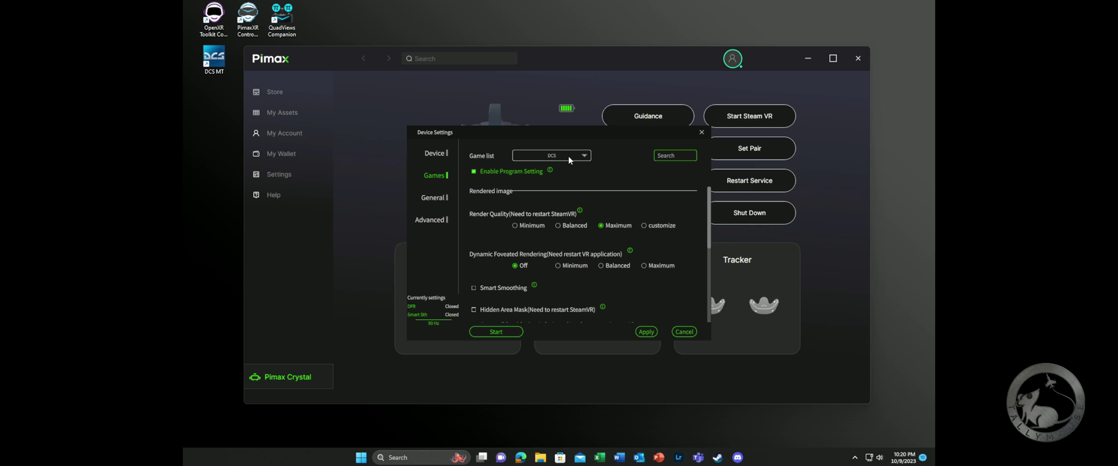
{"action": "scroll", "coordinate": [661, 278], "scroll_direction": "down", "scroll_amount": 2}
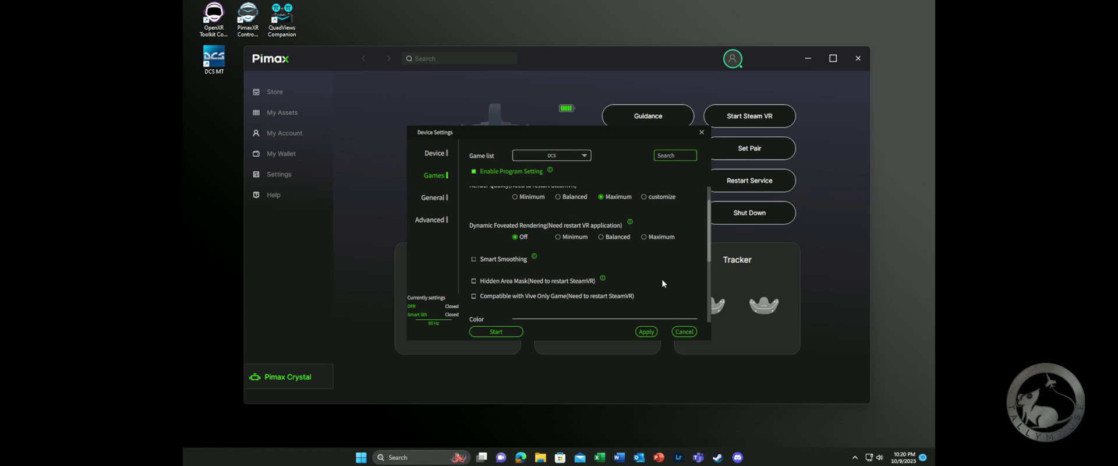
{"action": "scroll", "coordinate": [661, 278], "scroll_direction": "down", "scroll_amount": 4}
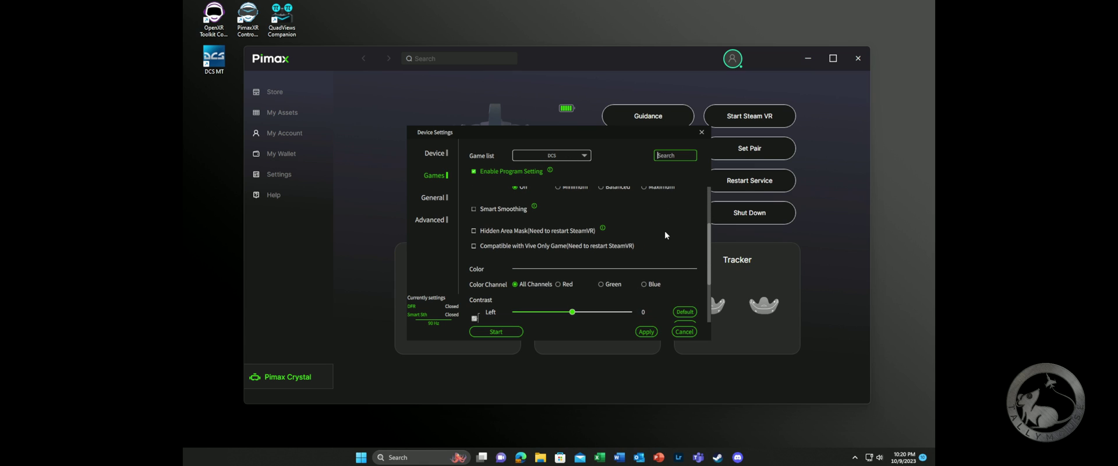
{"action": "scroll", "coordinate": [665, 235], "scroll_direction": "down", "scroll_amount": 1}
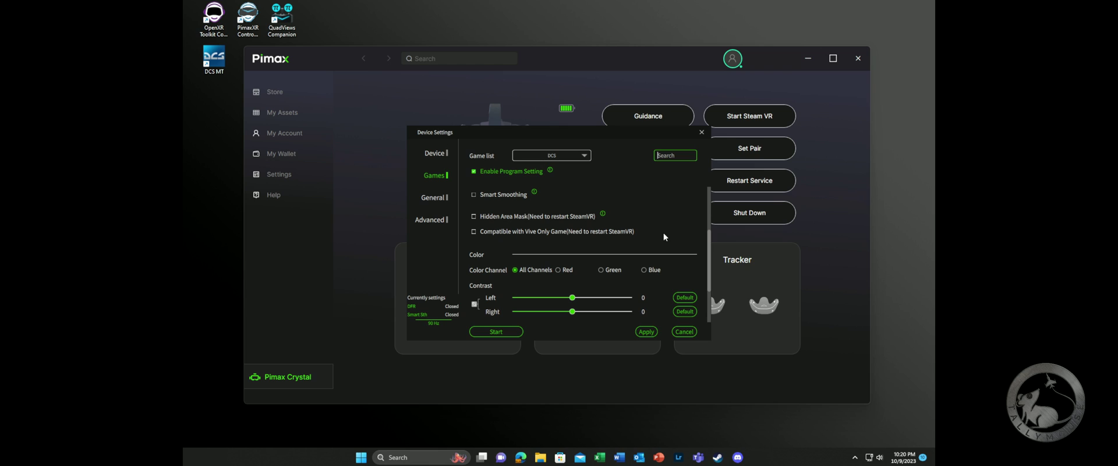
{"action": "left_click", "coordinate": [651, 336]}
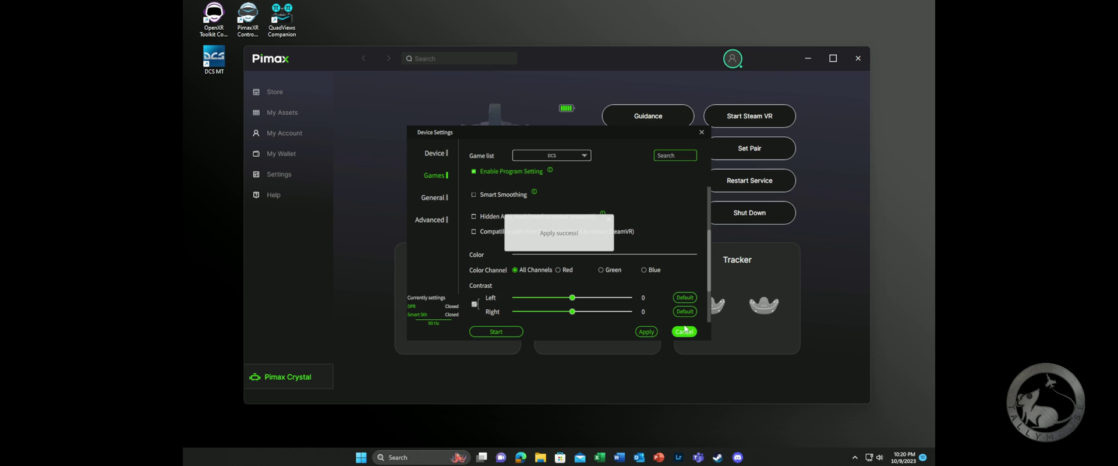
{"action": "left_click", "coordinate": [701, 132]}
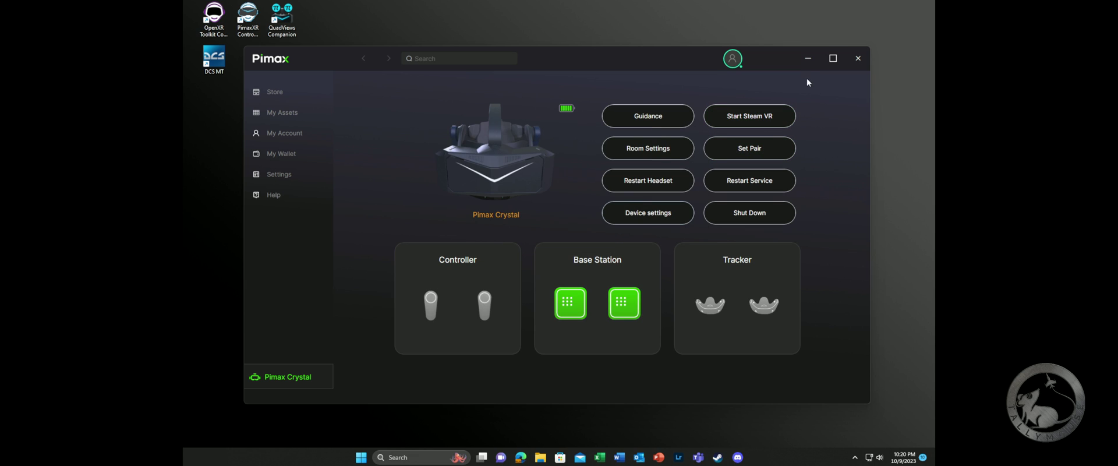
{"action": "left_click", "coordinate": [808, 60]}
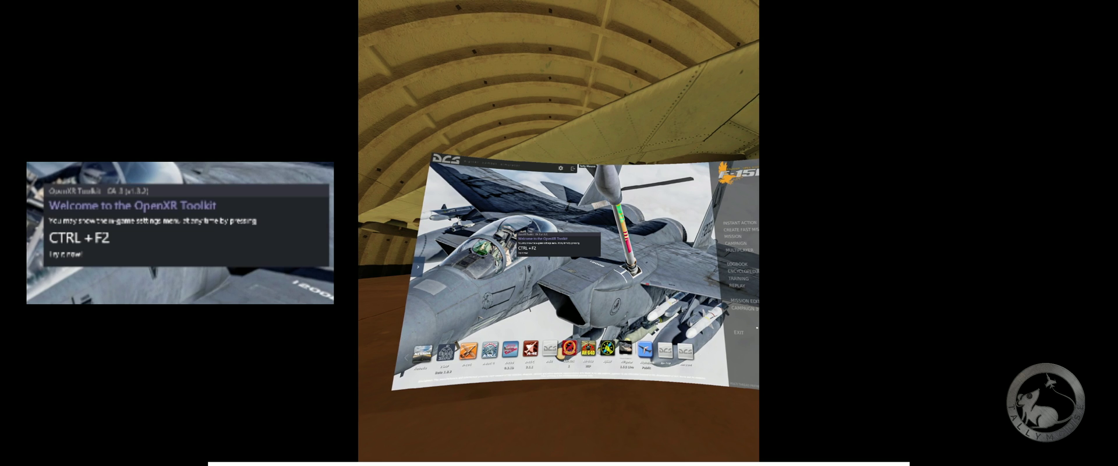
- Open the OpenXR Toolkit's in-headset overlay in DCS and go to its Menu settings page
{"action": "key", "text": "ctrl+F2"}
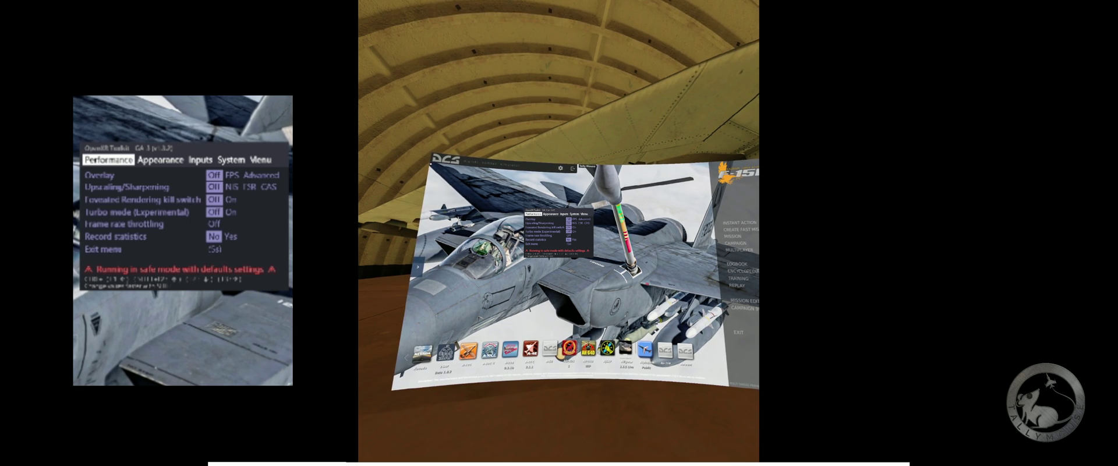
{"action": "key", "text": "ctrl+F3"}
{"action": "key", "text": "ctrl+F3"}
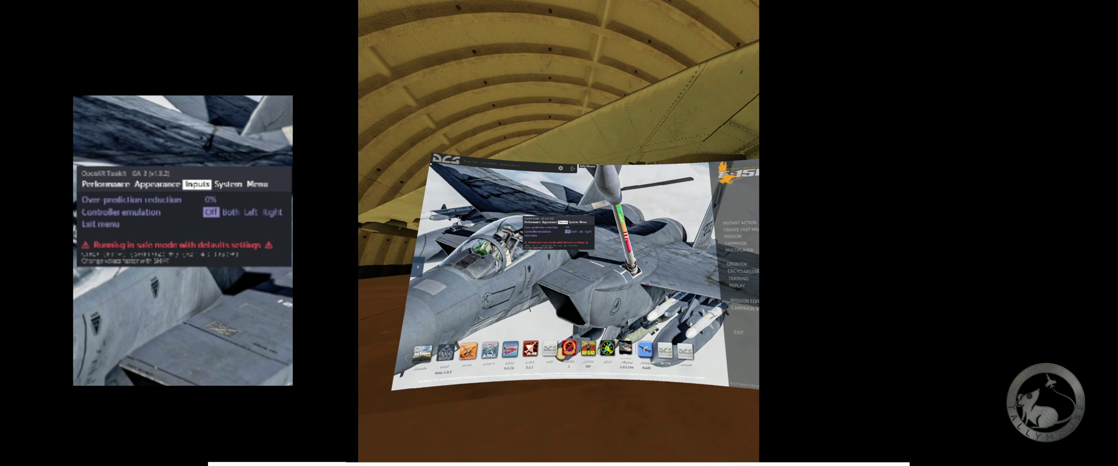
{"action": "key", "text": "ctrl+F3"}
{"action": "key", "text": "ctrl+F3"}
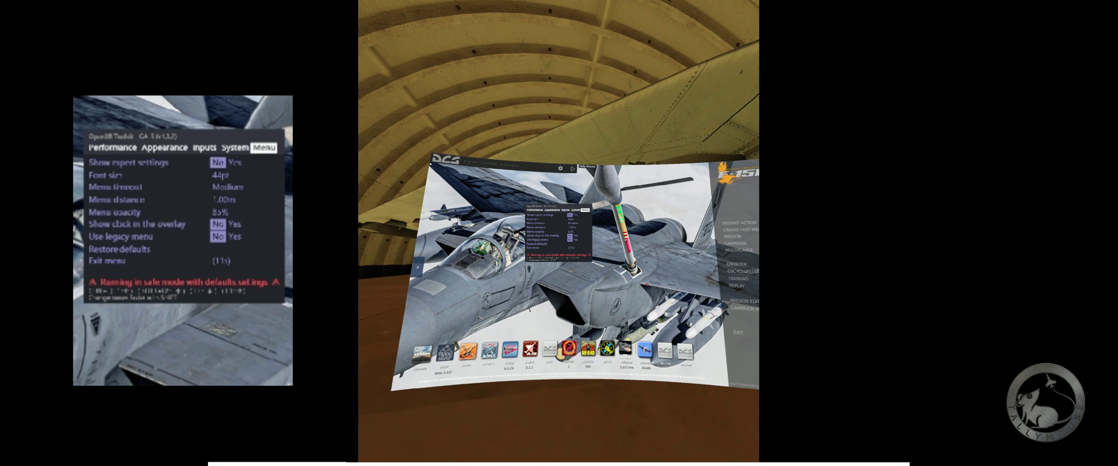
- Restore the OpenXR Toolkit's default settings from the in-headset overlay and exit DCS
{"action": "key", "text": "ctrl+F1"}
{"action": "key", "text": "ctrl+F2"}
{"action": "key", "text": "ctrl+F2"}
{"action": "key", "text": "ctrl+F2"}
{"action": "key", "text": "ctrl+F2"}
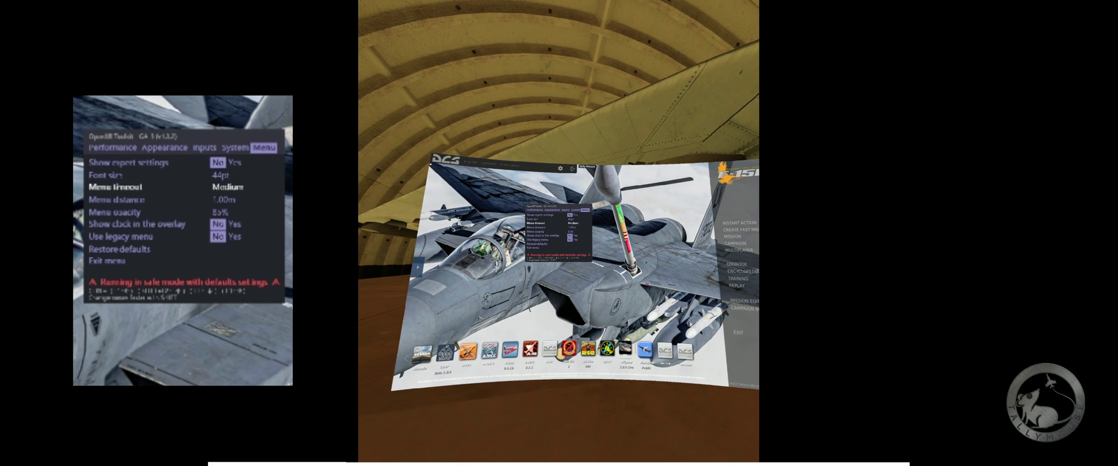
{"action": "key", "text": "ctrl+F2"}
{"action": "key", "text": "ctrl+F2"}
{"action": "key", "text": "ctrl+F2"}
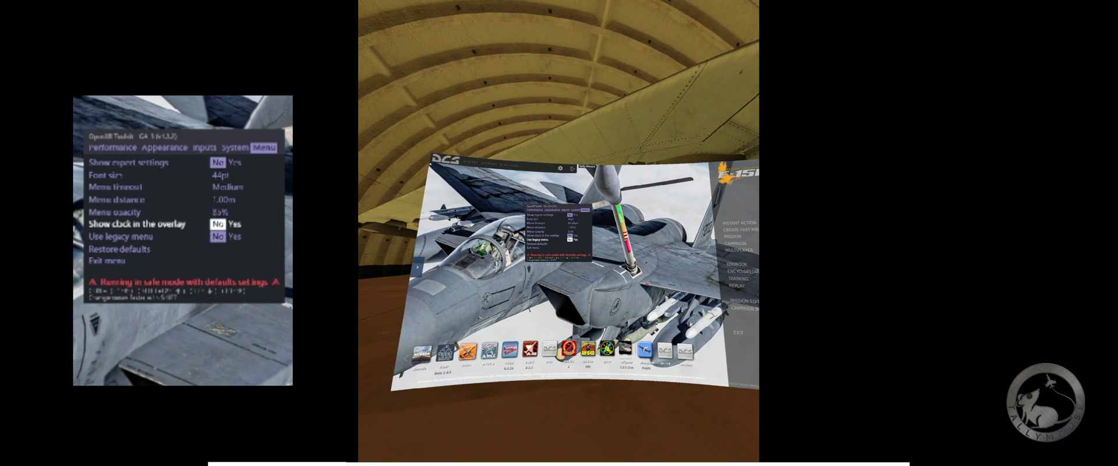
{"action": "key", "text": "ctrl+F3"}
{"action": "key", "text": "ctrl+F3"}
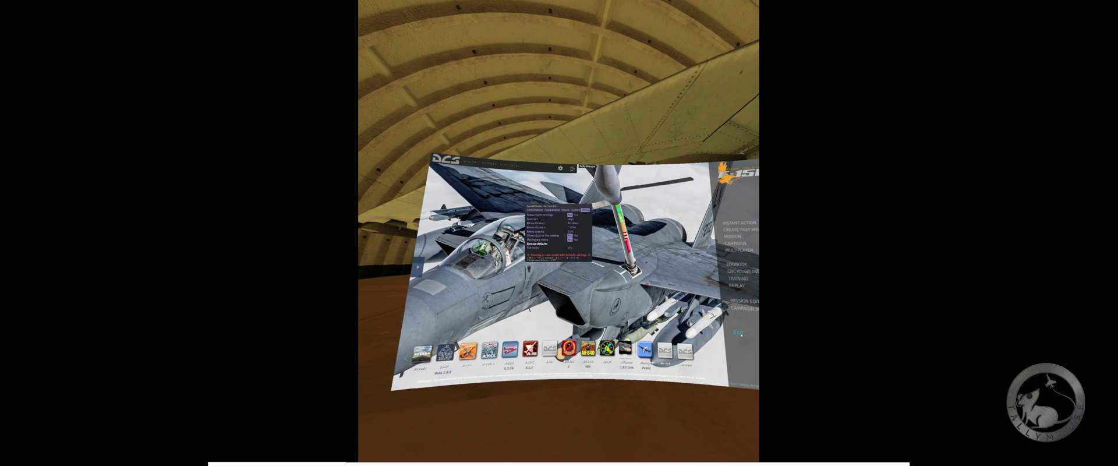
{"action": "left_click", "coordinate": [738, 333]}
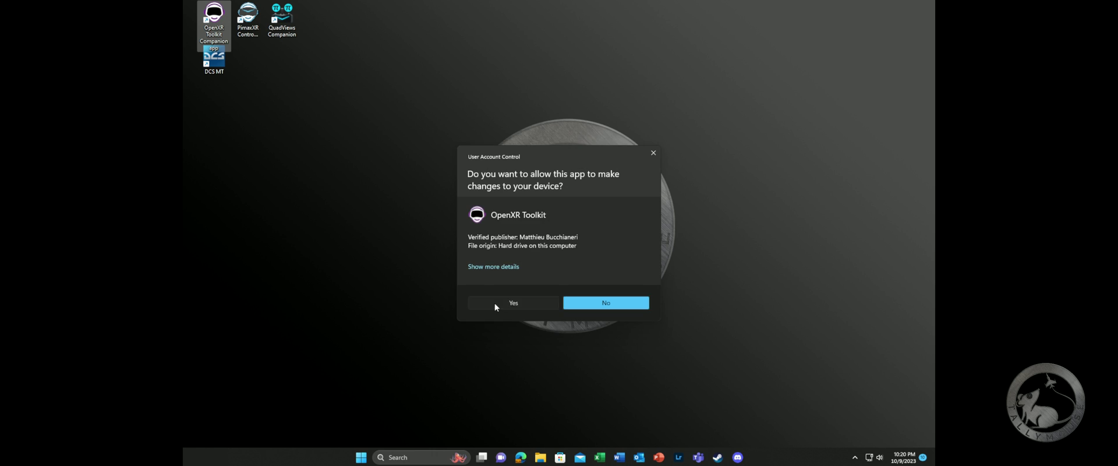
- Allow the OpenXR Toolkit Companion app to make changes, disable safe mode and close the app
{"action": "left_click", "coordinate": [494, 303]}
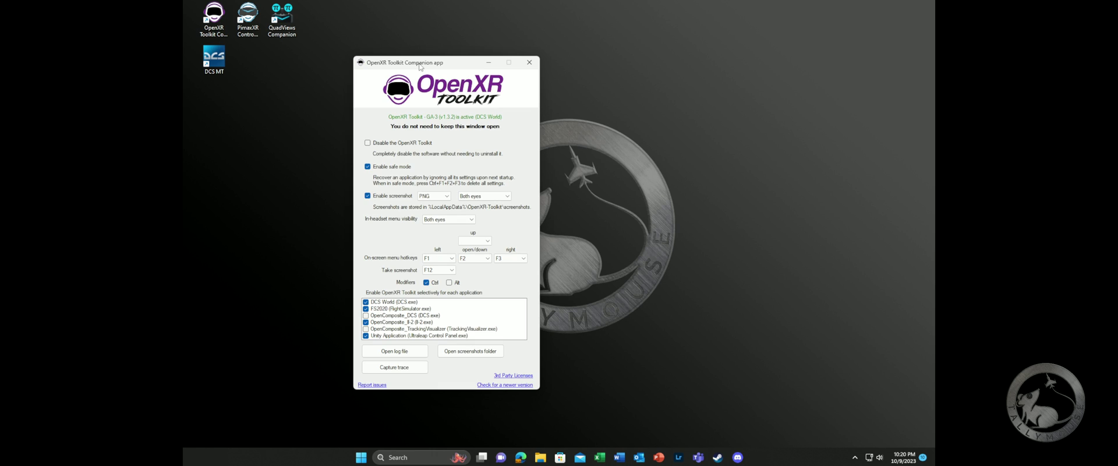
{"action": "left_click", "coordinate": [390, 167]}
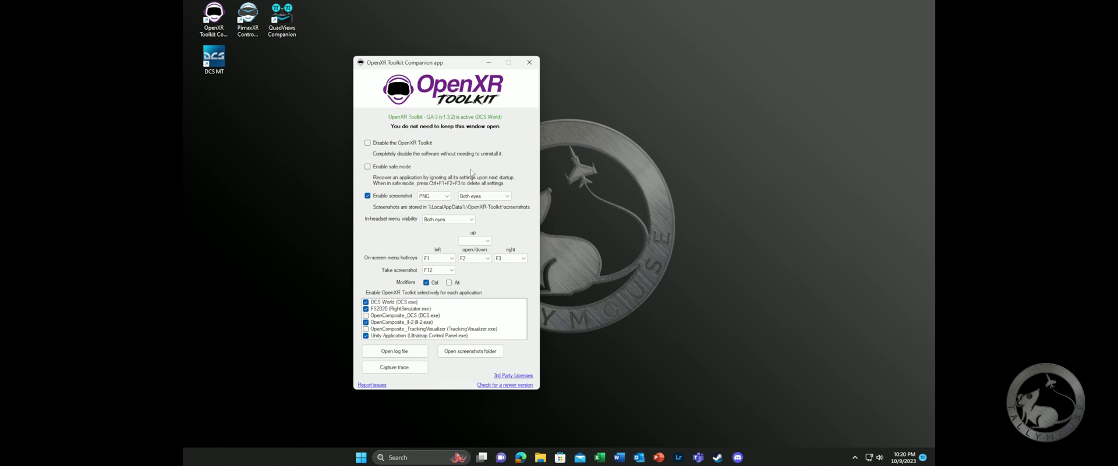
{"action": "left_click", "coordinate": [530, 63]}
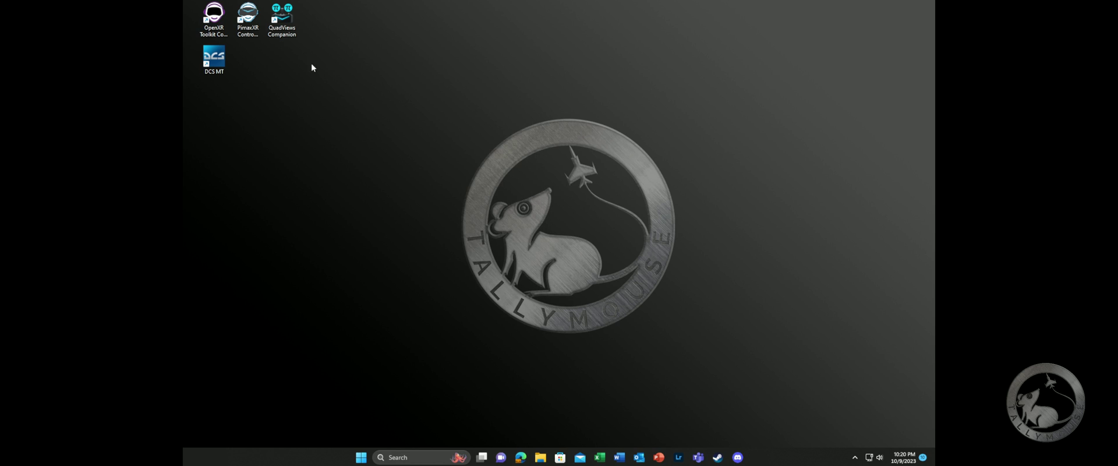
- Open the PimaxXR Control Center with permission to make changes, allow use of the eye tracker and enable Quad Views rendering, and close it
{"action": "double_click", "coordinate": [248, 18]}
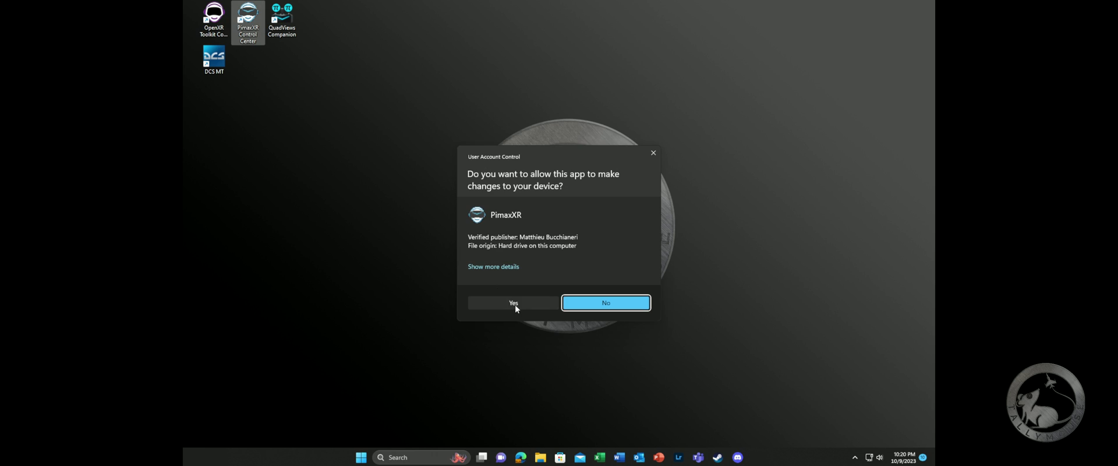
{"action": "left_click", "coordinate": [515, 303]}
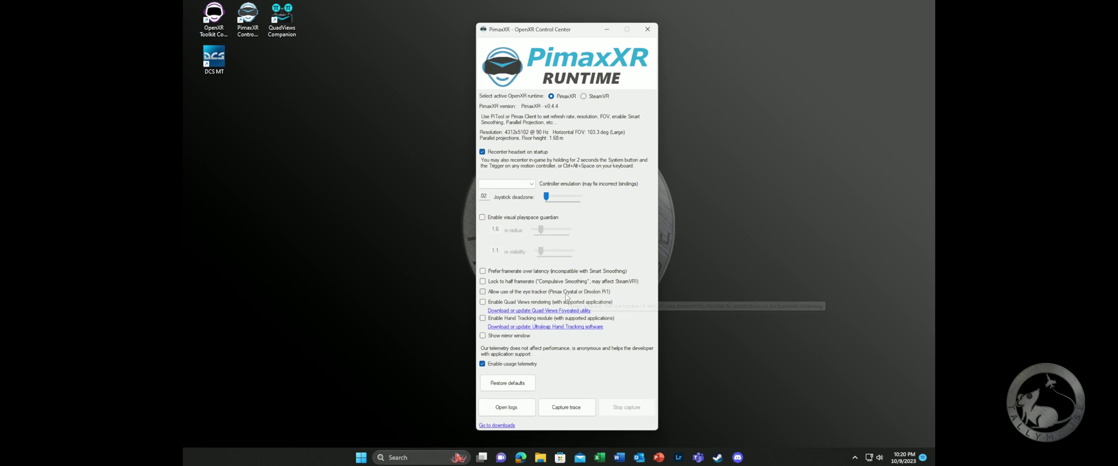
{"action": "left_click", "coordinate": [566, 292]}
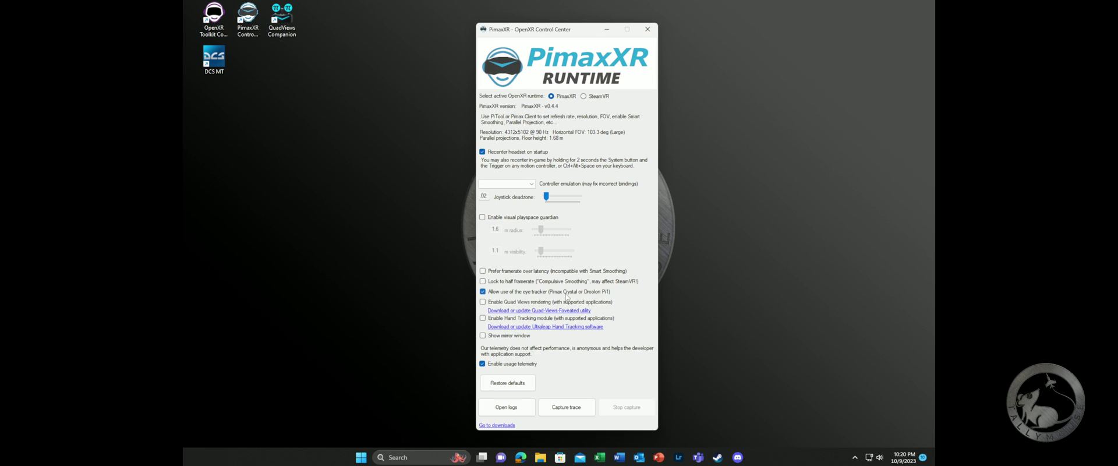
{"action": "left_click", "coordinate": [526, 304]}
{"action": "left_click", "coordinate": [654, 33]}
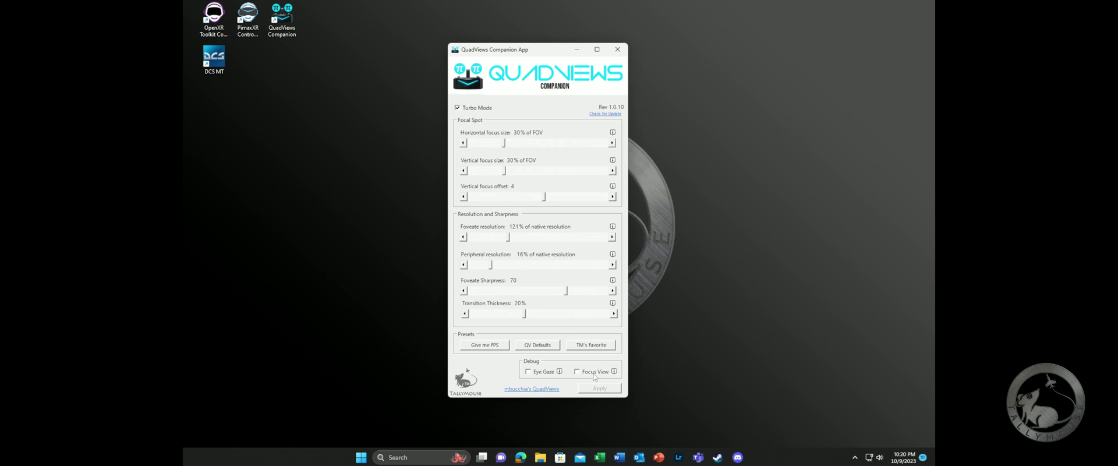
- Read the help for the Focus View and Eye Gaze debug options in QuadViews Companion and close the app
{"action": "mouse_move", "coordinate": [616, 373]}
{"action": "mouse_move", "coordinate": [562, 373]}
{"action": "left_click", "coordinate": [617, 52]}
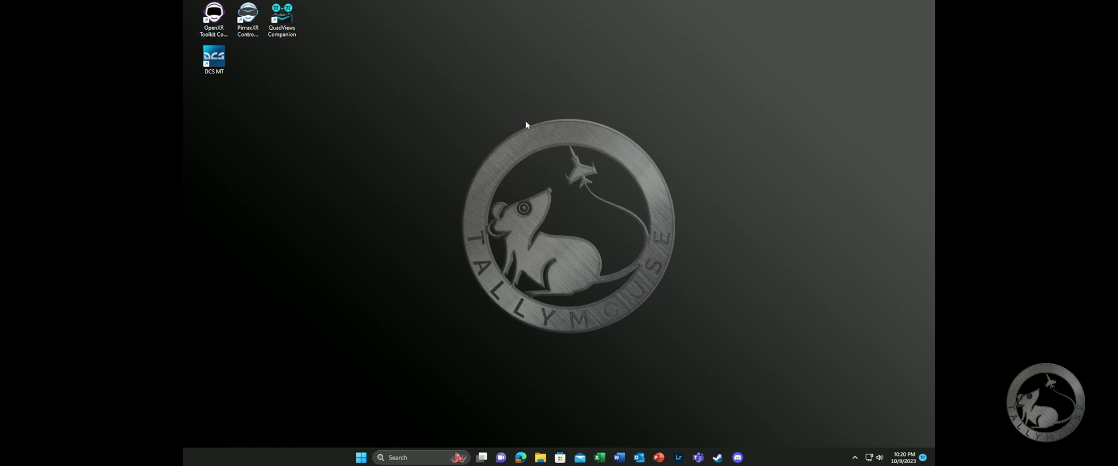
- Launch DCS MT and check the performance settings in the OpenXR Toolkit's in-headset overlay
{"action": "double_click", "coordinate": [219, 63]}
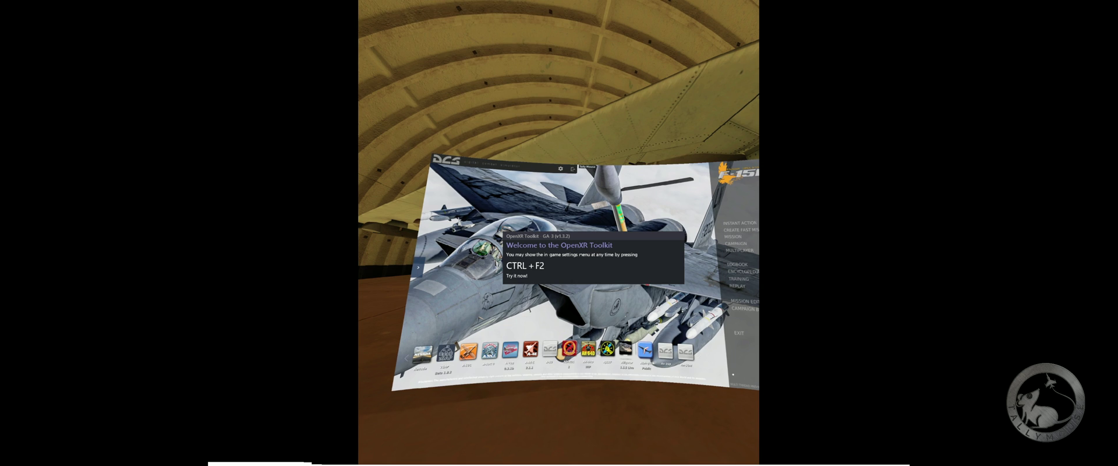
{"action": "key", "text": "ctrl+F2"}
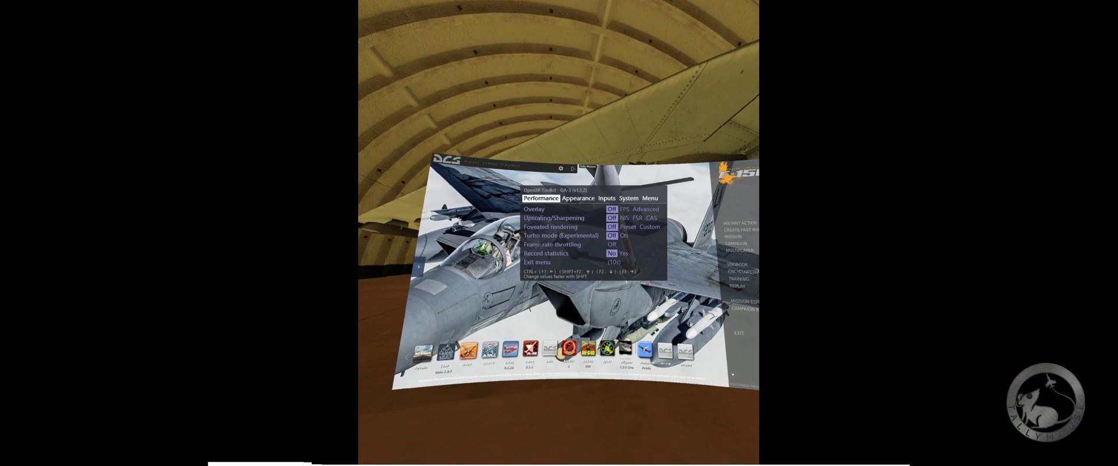
{"action": "key", "text": "ctrl+F2"}
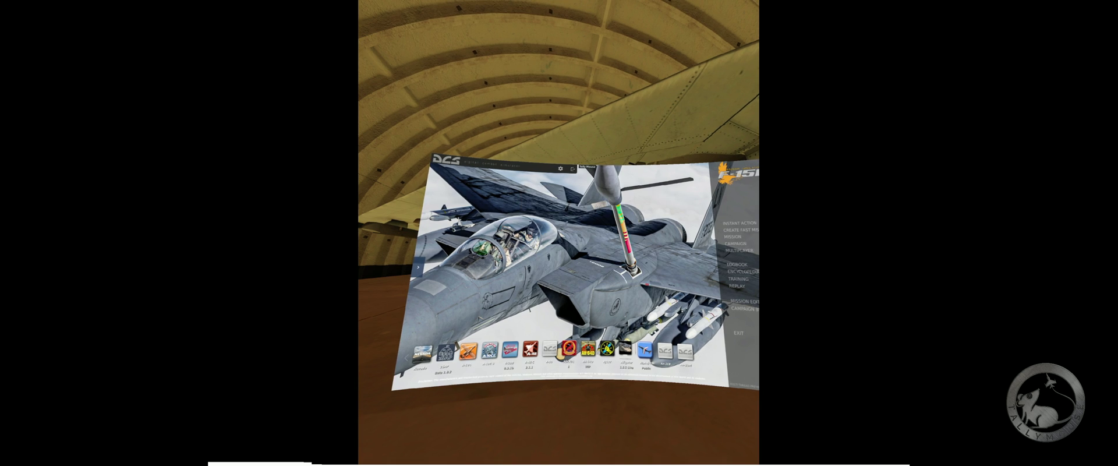